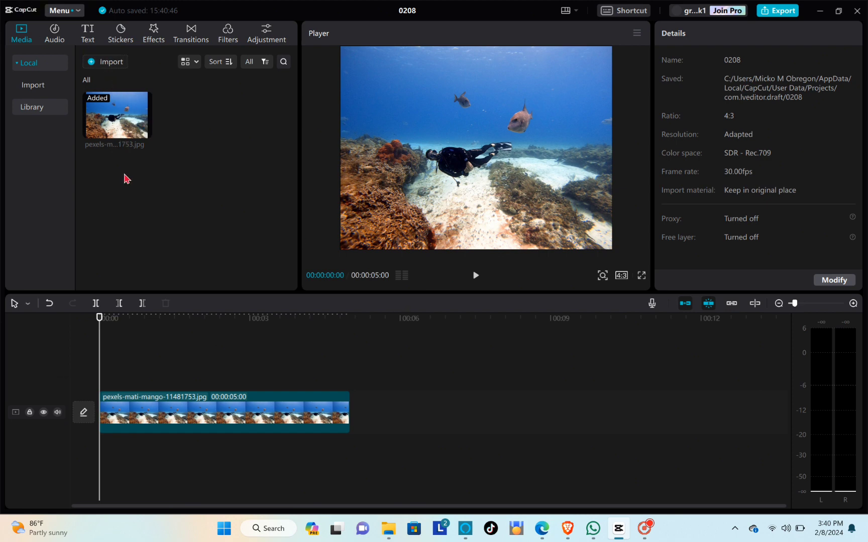
- Select the pexels-mati-mango underwater photo clip on the timeline and bring up its basic color adjustment settings
mouse_move(108, 130)
left_click_drag(114, 126, 108, 162)
left_click(182, 425)
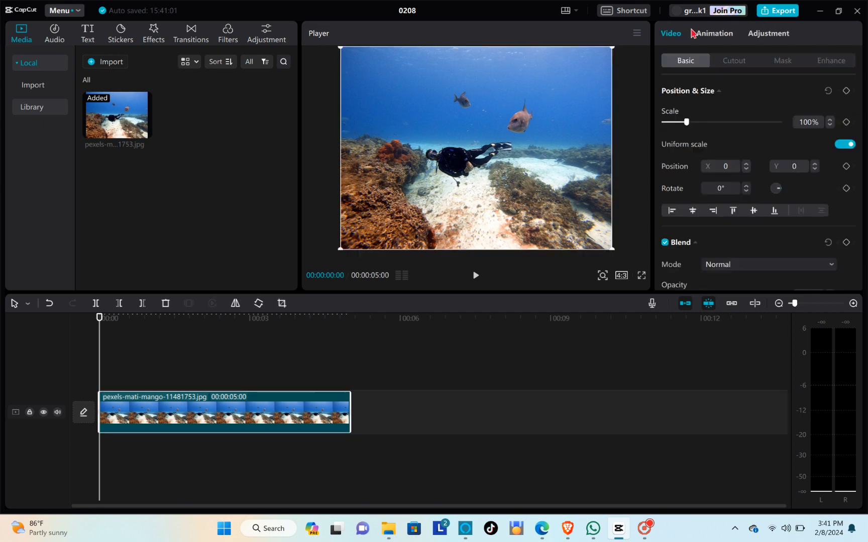
left_click(769, 41)
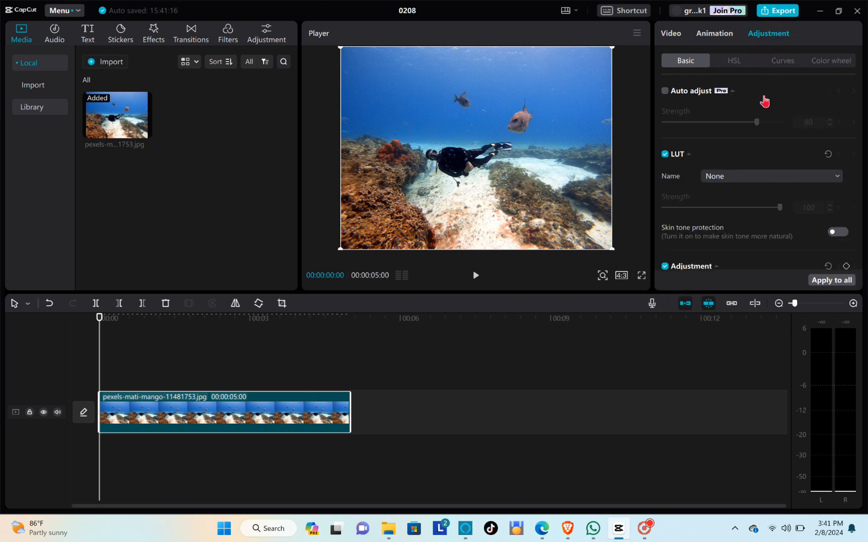
scroll(726, 122, "down", 5)
scroll(722, 124, "up", 4)
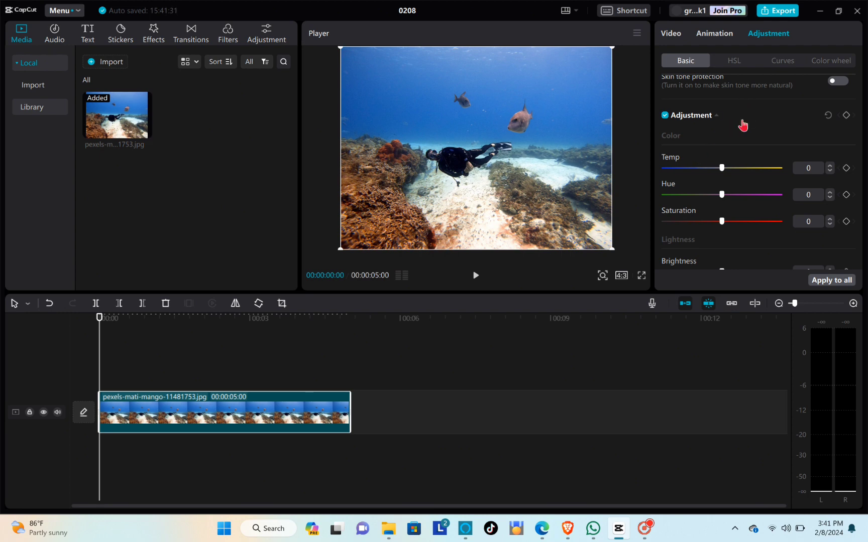
- Try warming the photo with a temperature of 50, returning the value to 0
left_click(829, 172)
left_click(830, 165)
mouse_move(722, 170)
left_mouse_down()
mouse_move(707, 170)
mouse_move(722, 171)
left_mouse_up()
mouse_move(722, 170)
left_mouse_down()
mouse_move(756, 173)
mouse_move(713, 173)
mouse_move(723, 173)
left_mouse_up()
left_click(762, 169)
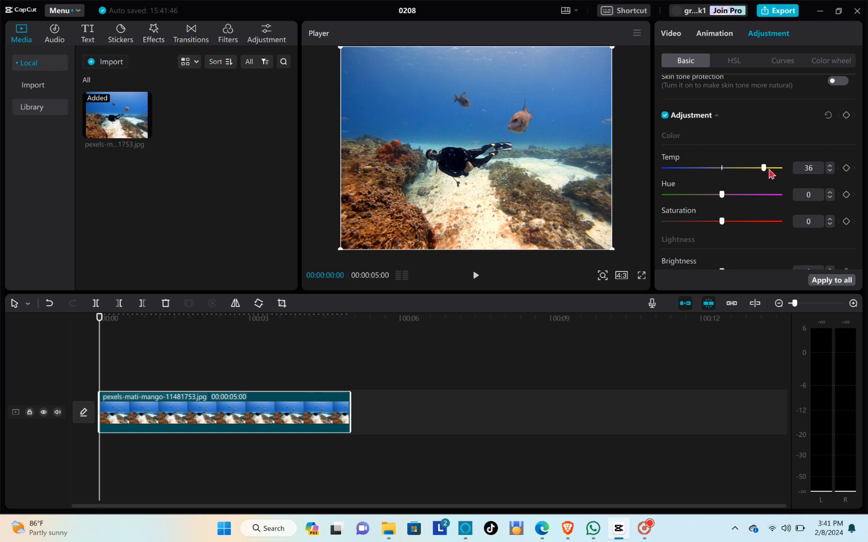
left_click_drag(764, 171, 794, 175)
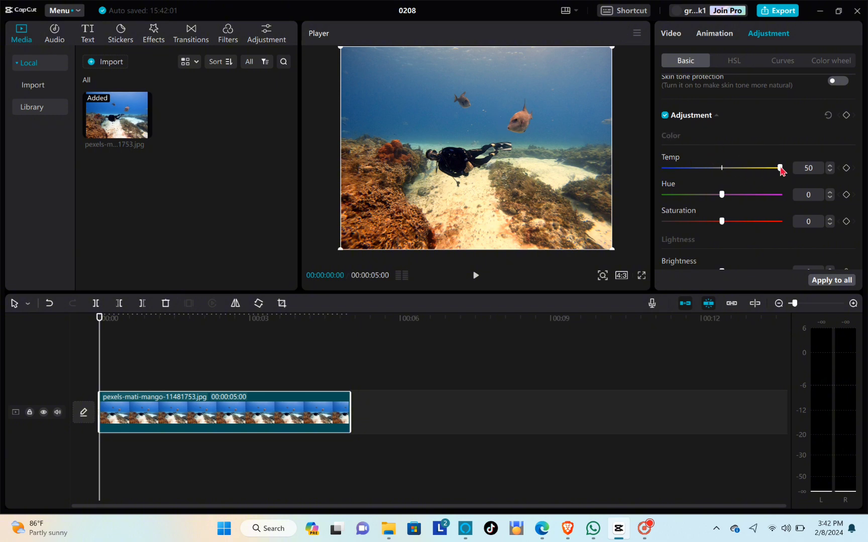
left_click_drag(780, 168, 724, 171)
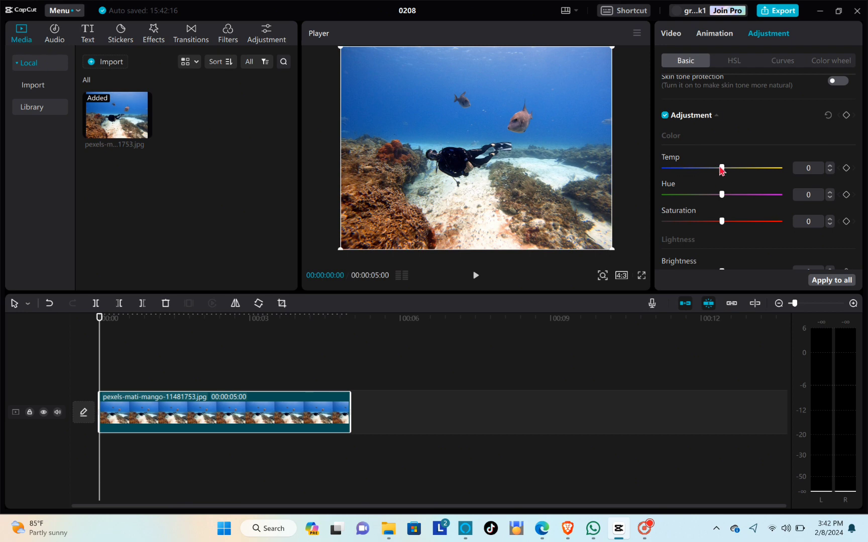
- Cool the photo by setting its temperature to -25, after testing the cold extreme of -50
left_click_drag(719, 171, 650, 180)
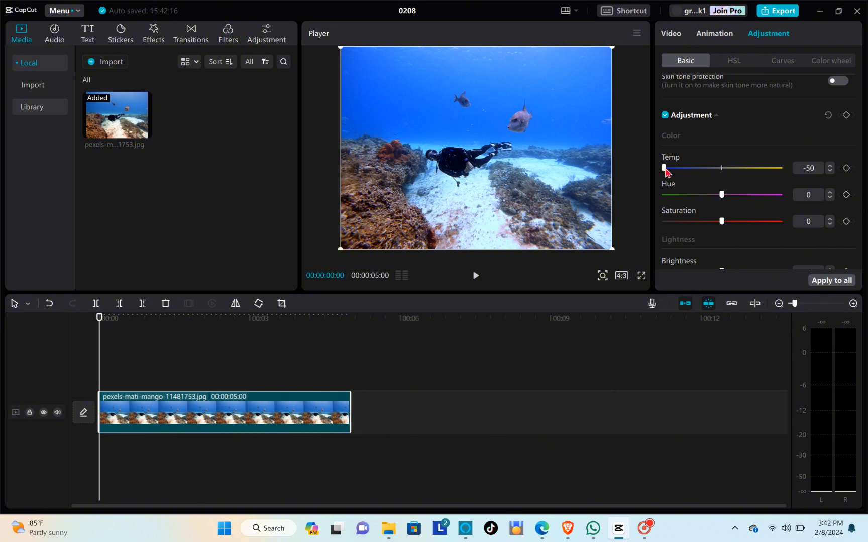
left_click_drag(666, 172, 601, 171)
left_click_drag(664, 170, 722, 173)
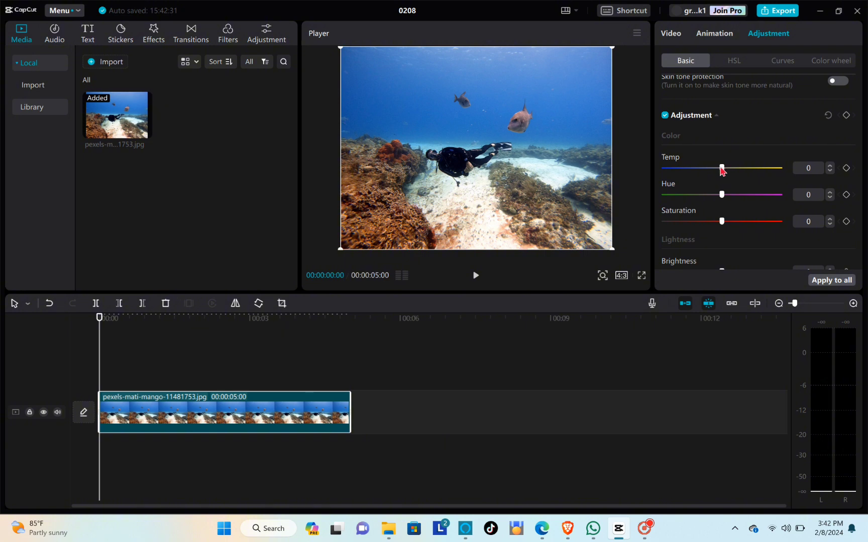
left_click_drag(722, 171, 693, 172)
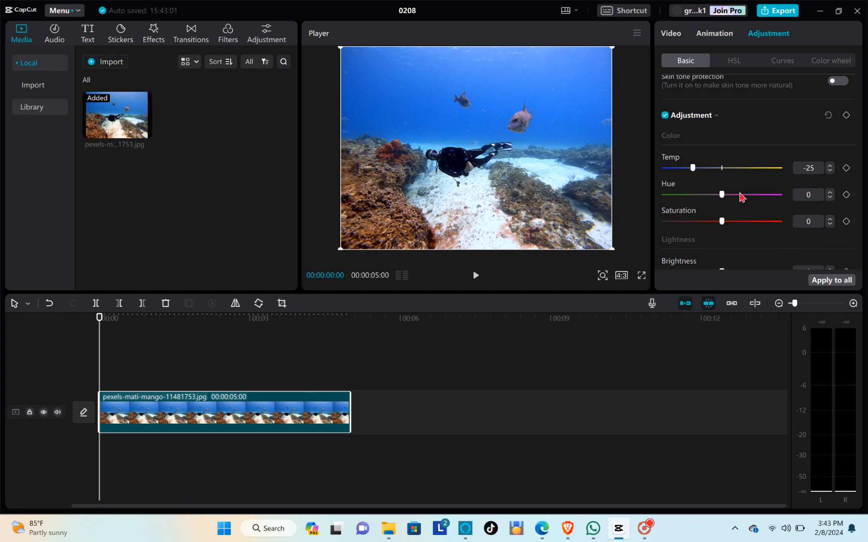
- Test the photo's hue at 50 and -50, and settle it at -10
left_click_drag(723, 197, 797, 195)
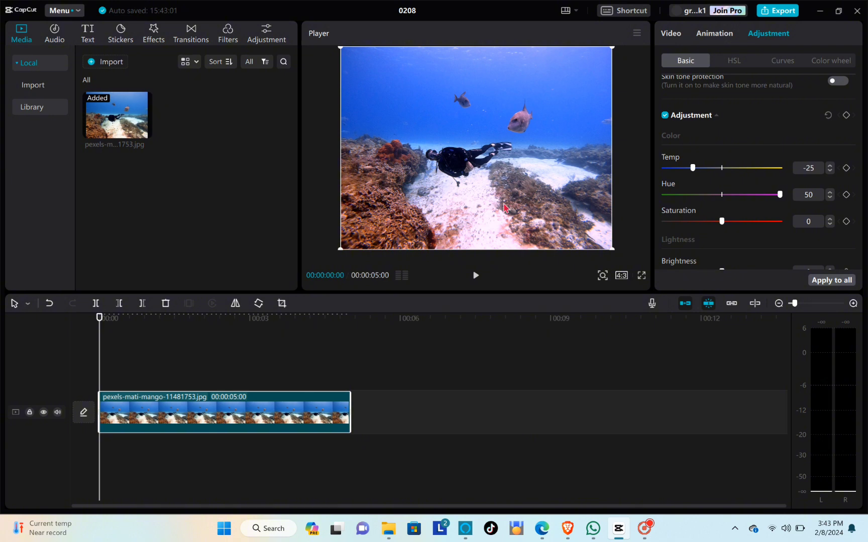
mouse_move(780, 196)
left_mouse_down()
mouse_move(733, 205)
mouse_move(720, 195)
mouse_move(788, 203)
left_mouse_up()
left_click_drag(780, 197, 722, 197)
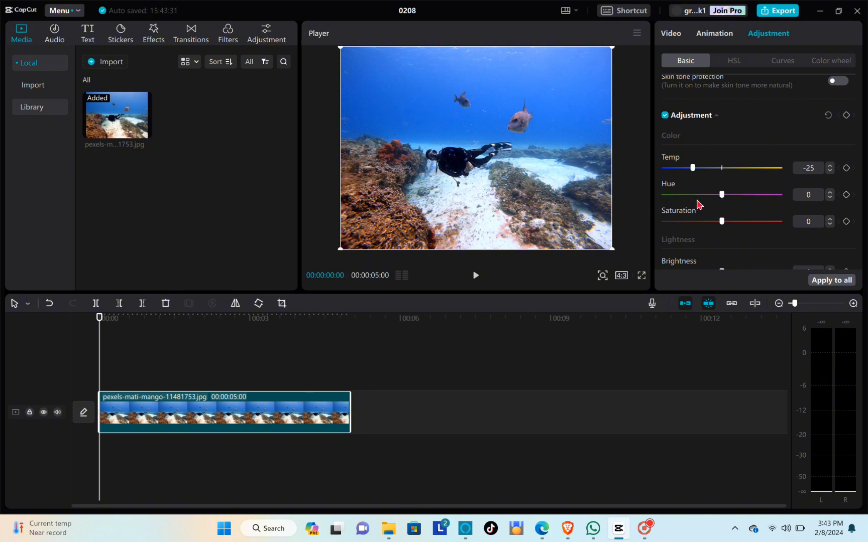
left_click_drag(717, 198, 648, 199)
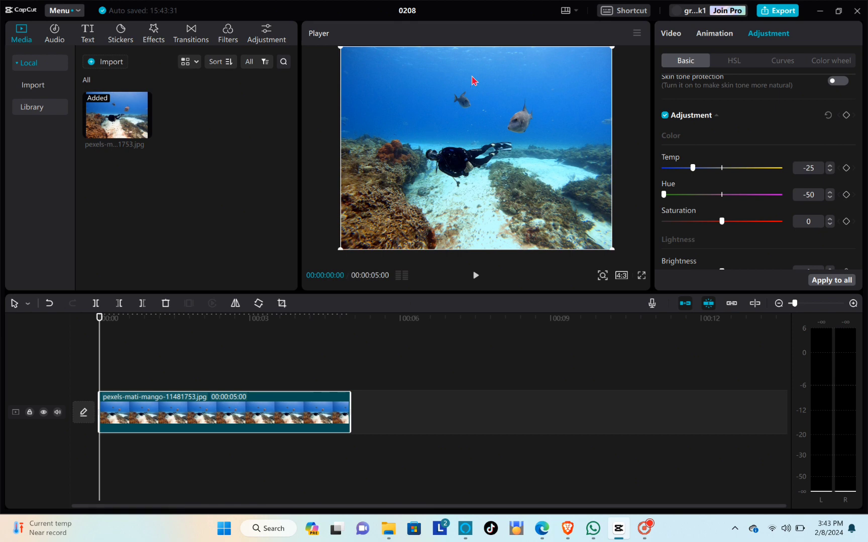
left_click_drag(665, 196, 710, 201)
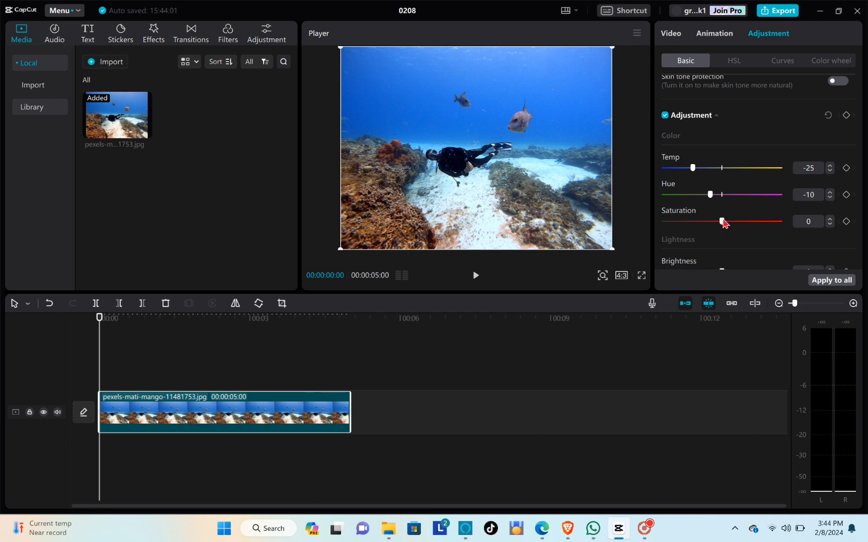
- Set the photo's saturation to 22 and check the result in a full-screen preview
left_click_drag(722, 221, 751, 226)
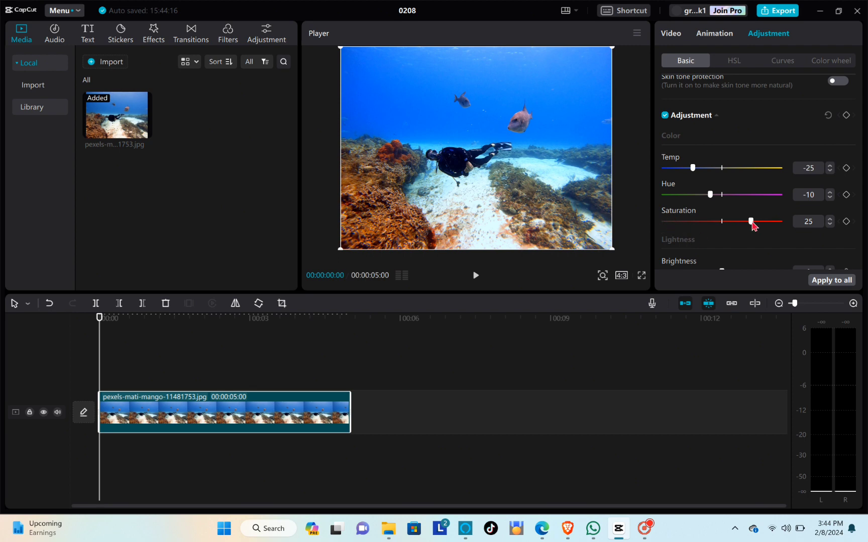
left_click_drag(750, 222, 652, 236)
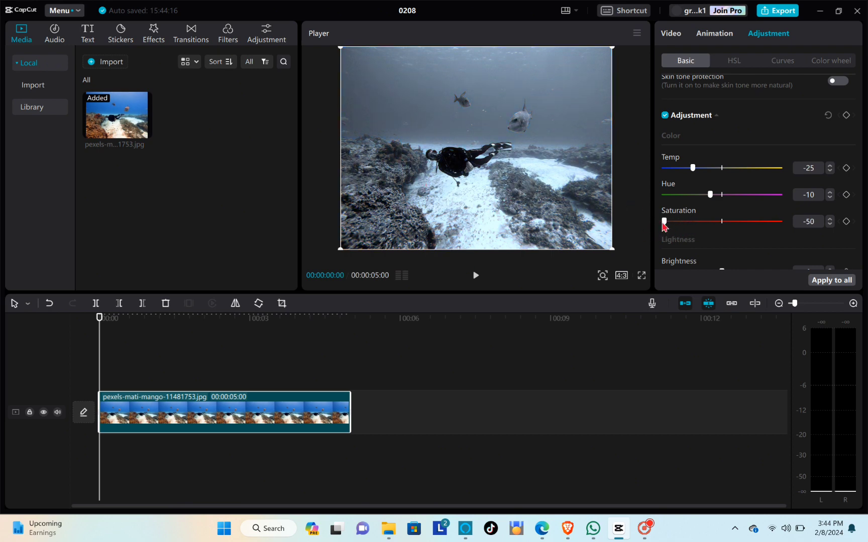
left_click_drag(664, 225, 746, 229)
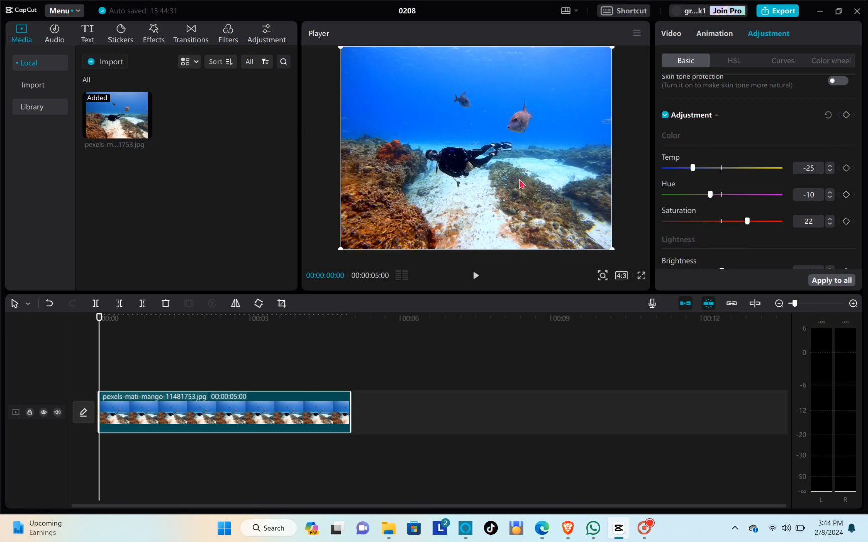
left_click(641, 277)
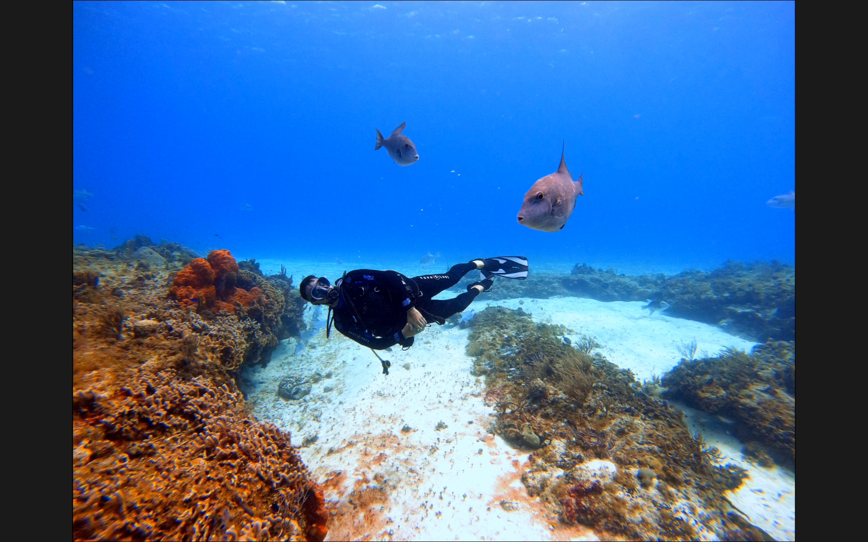
left_click(587, 492)
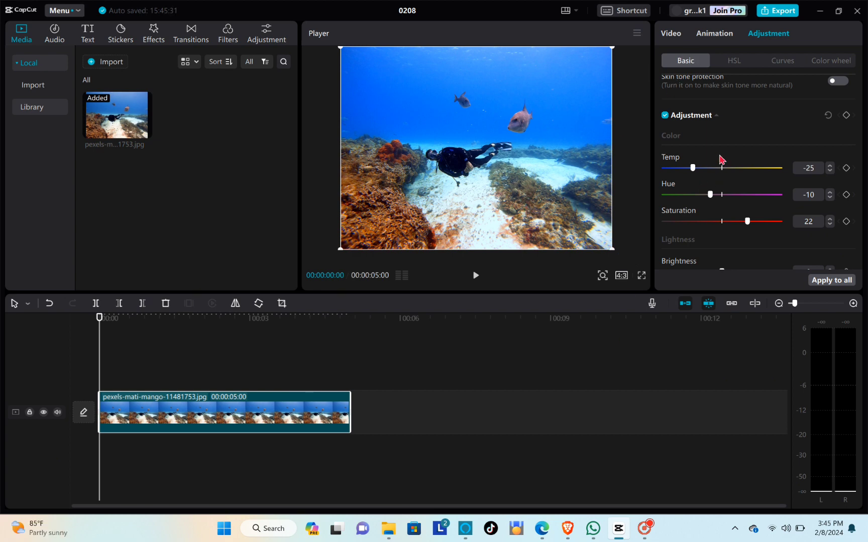
- Look through the HSL settings of each color channel, from red to magenta, dismissing the battery notification
left_click(732, 65)
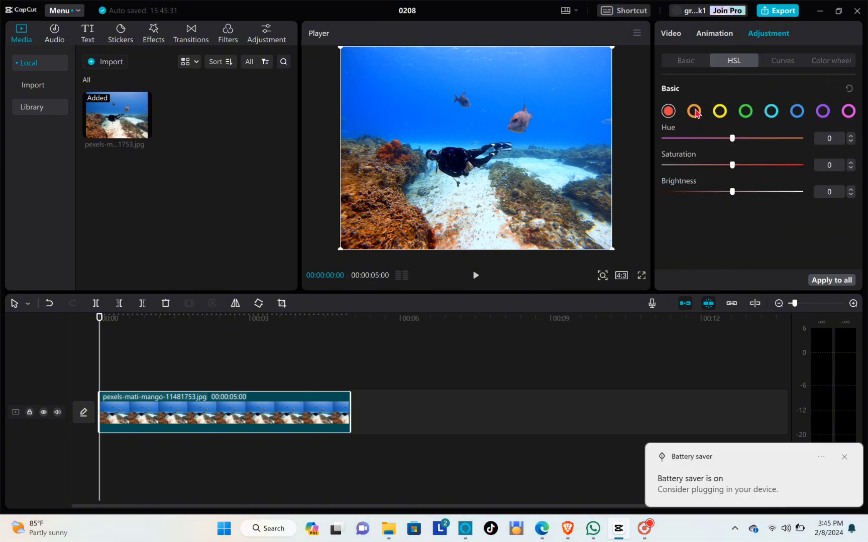
left_click(693, 110)
left_click(843, 457)
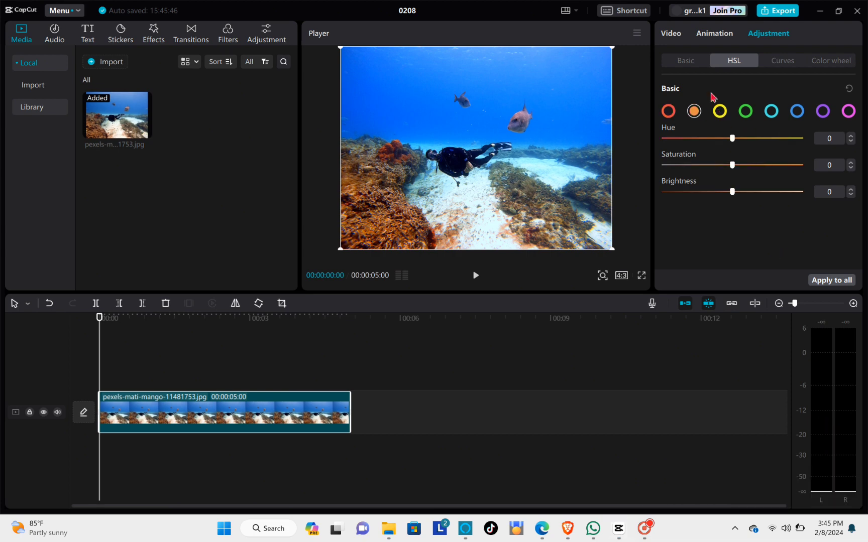
left_click(720, 111)
left_click(749, 116)
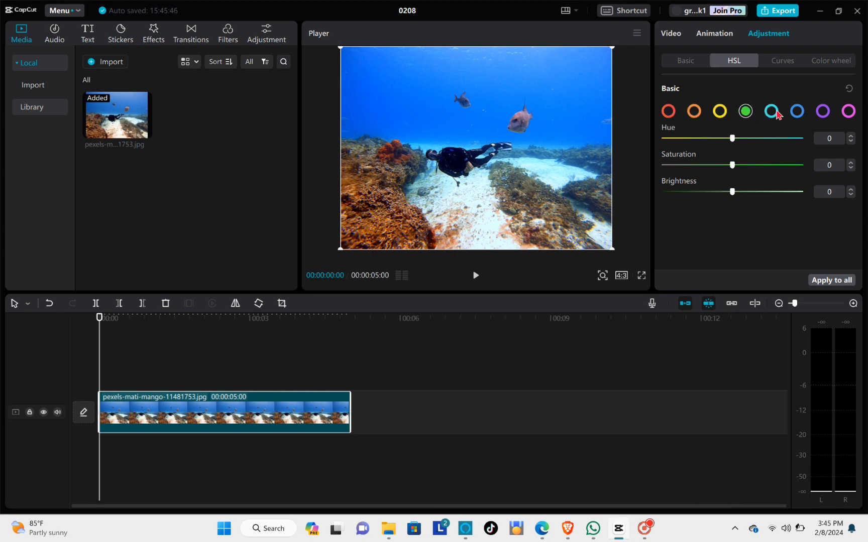
left_click(773, 114)
left_click(802, 116)
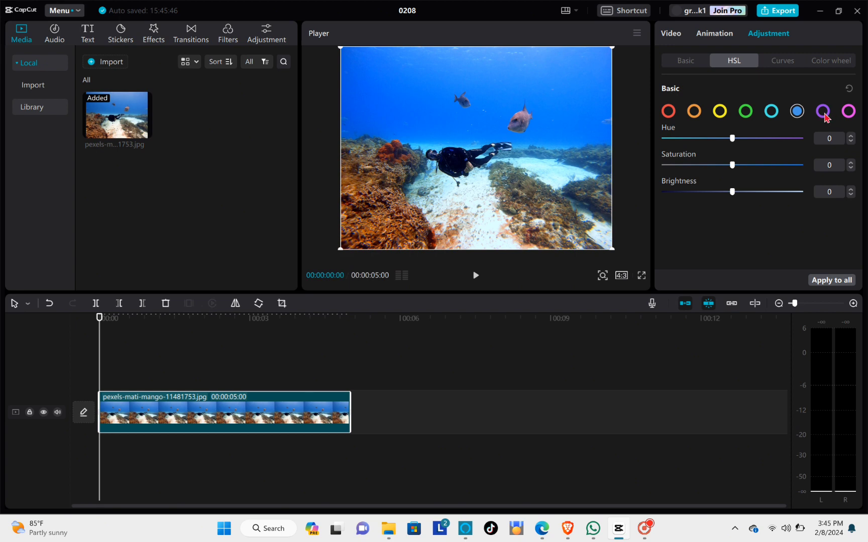
left_click(824, 114)
left_click(847, 114)
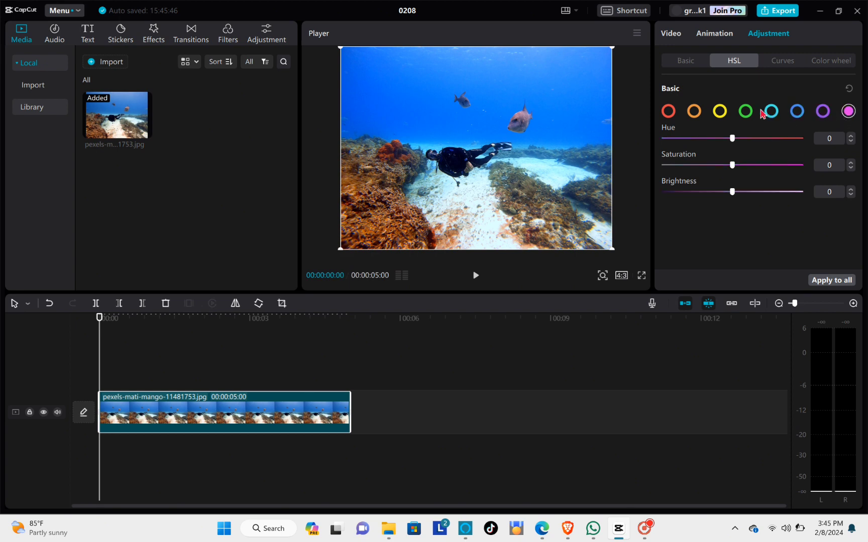
- Shift the red channel's HSL hue toward magenta and adjust its saturation
left_click(669, 114)
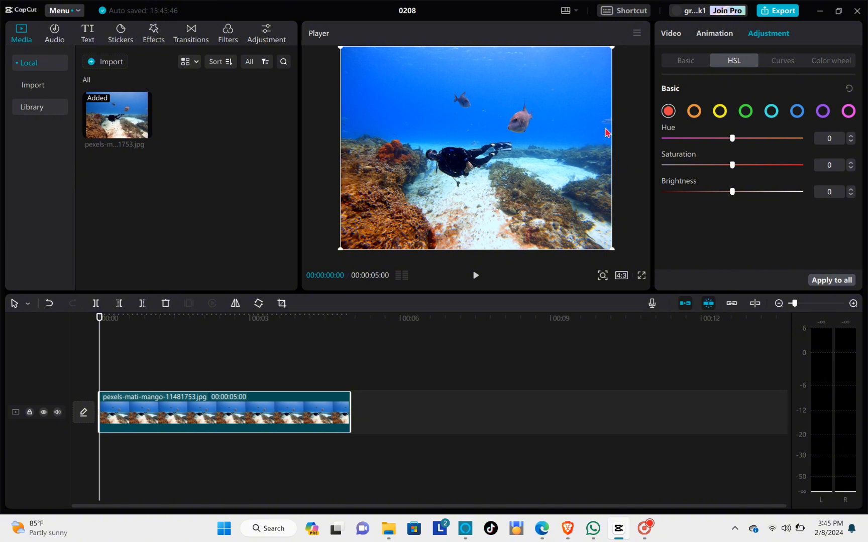
key("XF86MonBrightnessUp")
left_click_drag(734, 139, 683, 133)
left_click_drag(732, 168, 733, 202)
- Set the orange channel's HSL hue to -53 and fine-tune its saturation and brightness
left_click(693, 112)
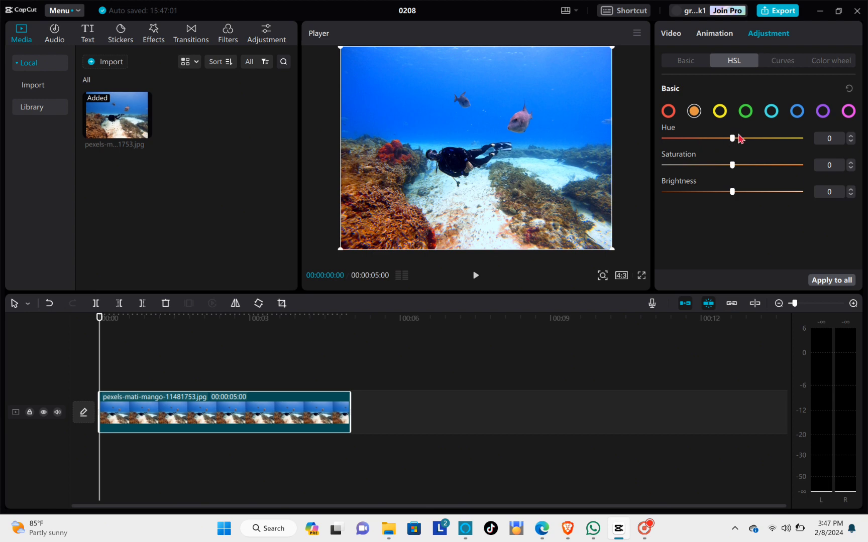
left_click_drag(734, 139, 797, 139)
left_click_drag(795, 143, 727, 152)
left_click_drag(731, 140, 696, 140)
left_click_drag(733, 167, 786, 165)
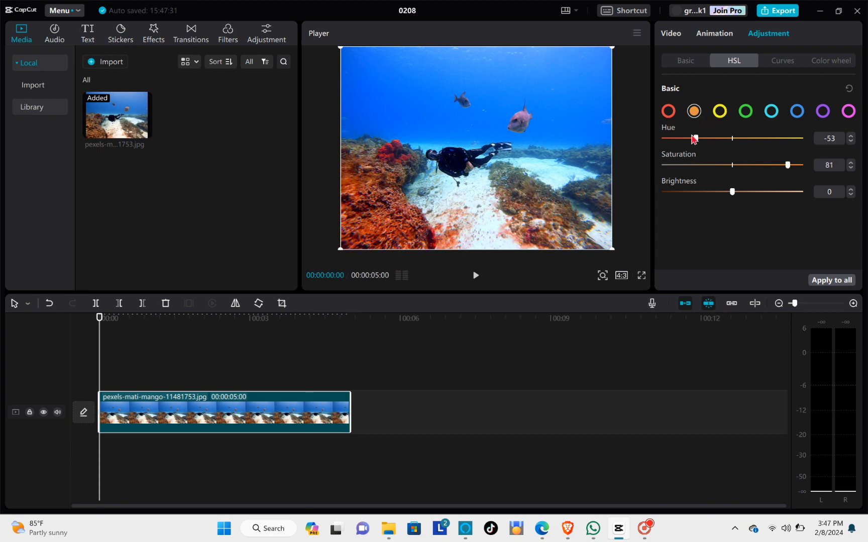
left_click_drag(788, 166, 735, 162)
left_click_drag(735, 198, 719, 105)
- Set the yellow channel's HSL hue to -9 and saturation to 58, and check the photo full screen
left_click(720, 111)
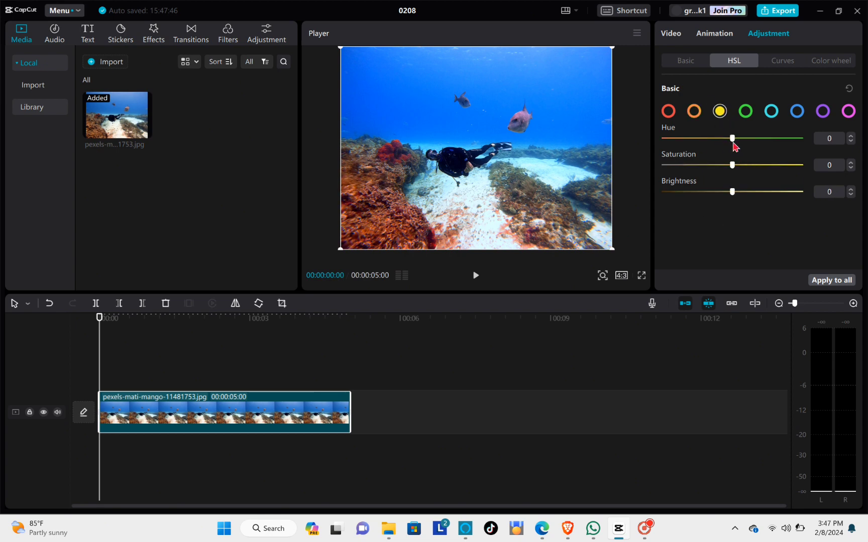
left_click_drag(748, 141, 597, 155)
left_click_drag(664, 142, 734, 145)
left_click_drag(734, 144, 772, 165)
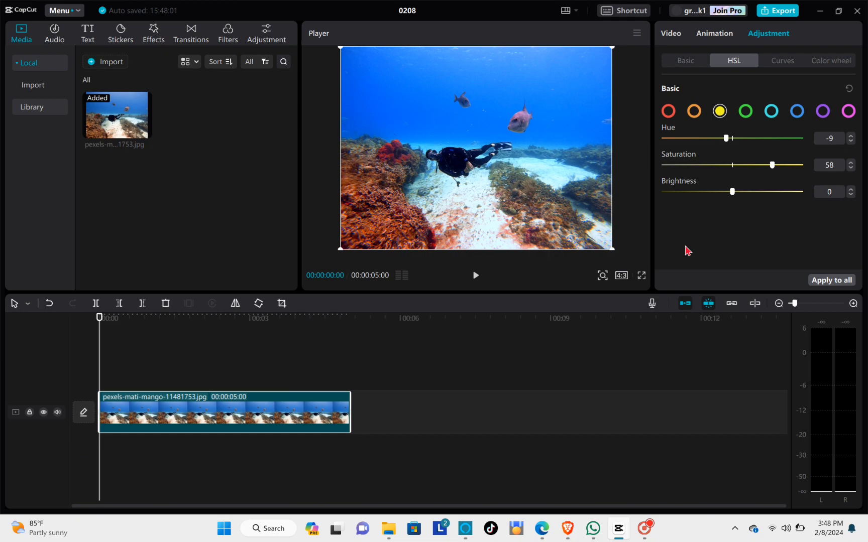
left_click(642, 275)
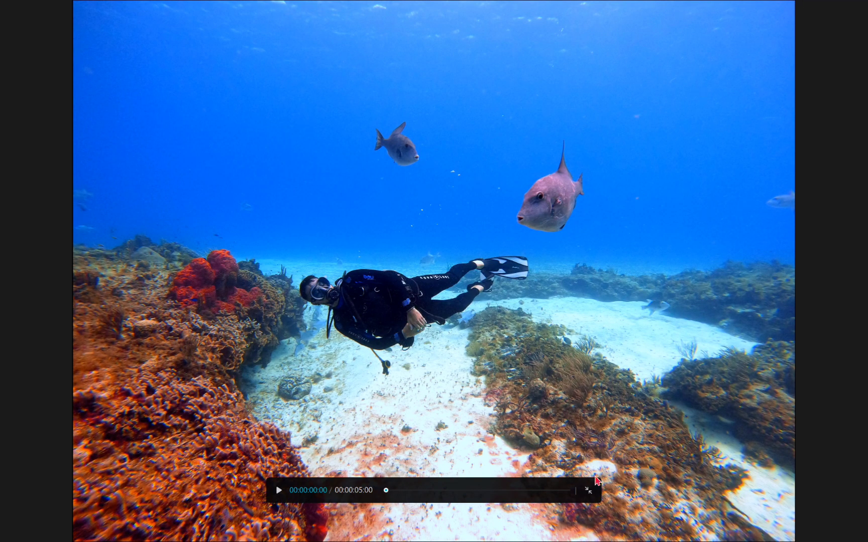
left_click(589, 491)
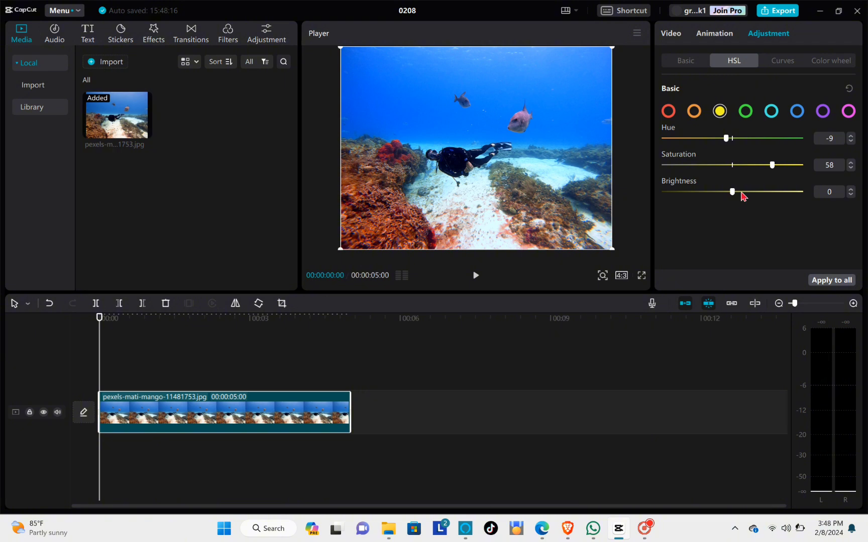
- Set the green channel's HSL hue to -5, saturation to 27 and brightness to -89
left_click(746, 111)
mouse_move(733, 139)
left_mouse_down()
mouse_move(796, 139)
mouse_move(666, 139)
mouse_move(734, 139)
mouse_move(703, 165)
mouse_move(680, 166)
mouse_move(751, 165)
mouse_move(729, 141)
left_mouse_up()
left_click(734, 166)
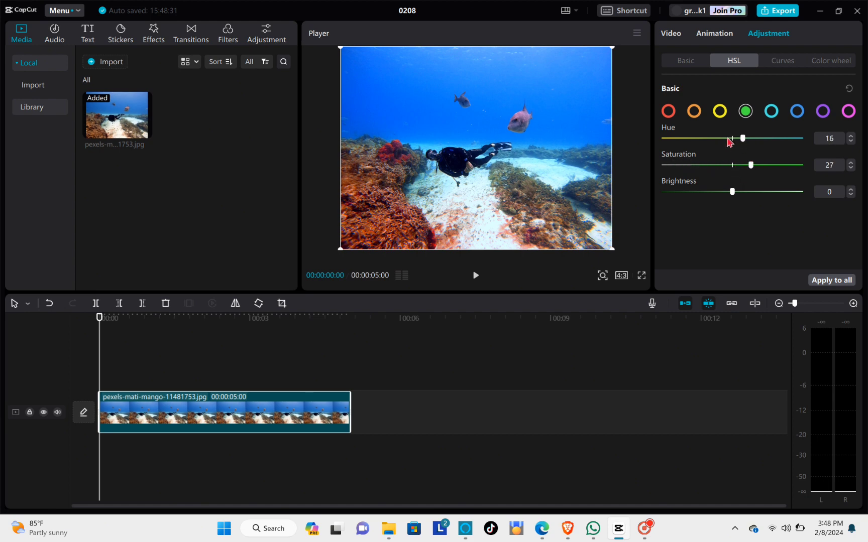
left_click_drag(732, 192, 693, 215)
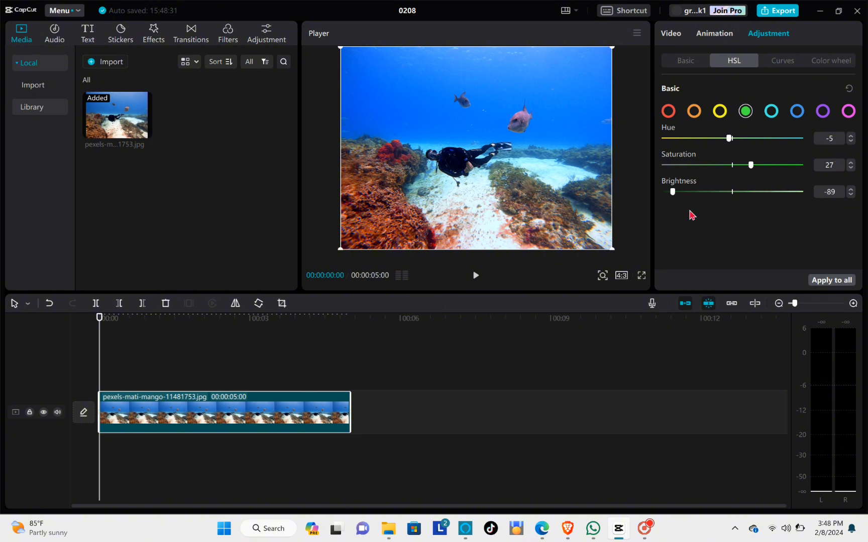
- Set the cyan channel's HSL hue to 87 and saturation to 58, and fine-tune its brightness
left_click(771, 110)
left_click_drag(732, 139, 790, 151)
left_click_drag(732, 168, 772, 168)
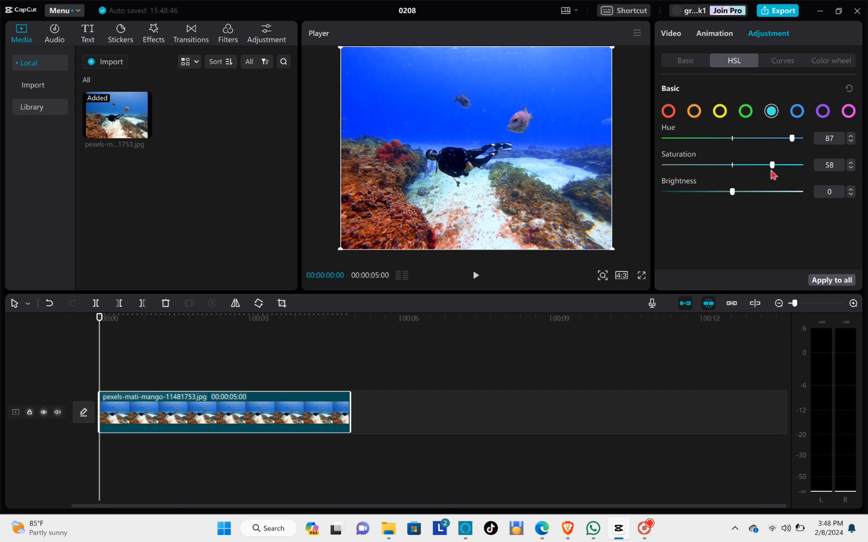
mouse_move(732, 192)
left_mouse_down()
mouse_move(658, 203)
mouse_move(824, 201)
mouse_move(643, 213)
mouse_move(720, 189)
left_mouse_up()
- Fine-tune the HSL values of the blue channel and the purple channel
left_click(797, 111)
left_click_drag(733, 139, 710, 196)
left_click(823, 110)
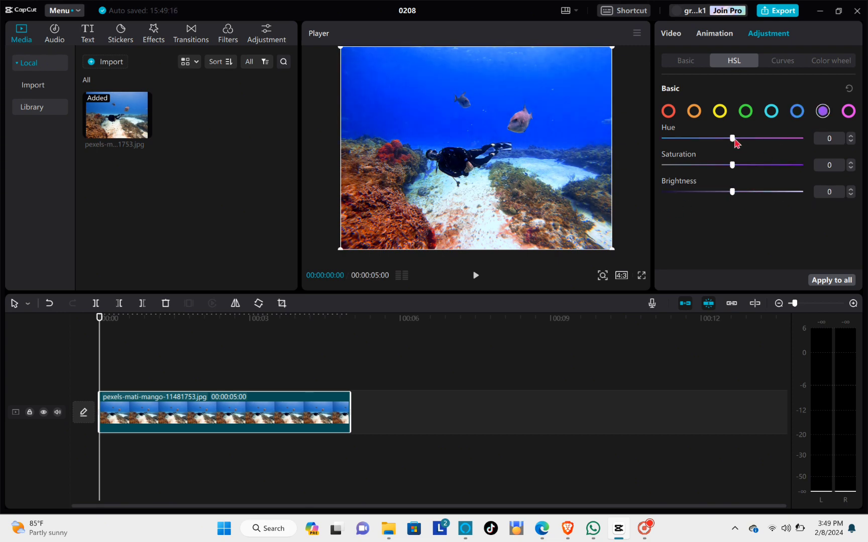
left_click_drag(733, 140, 732, 191)
- Try the magenta channel's HSL hue on the diver photo, and check the graded photo full screen
left_click(847, 115)
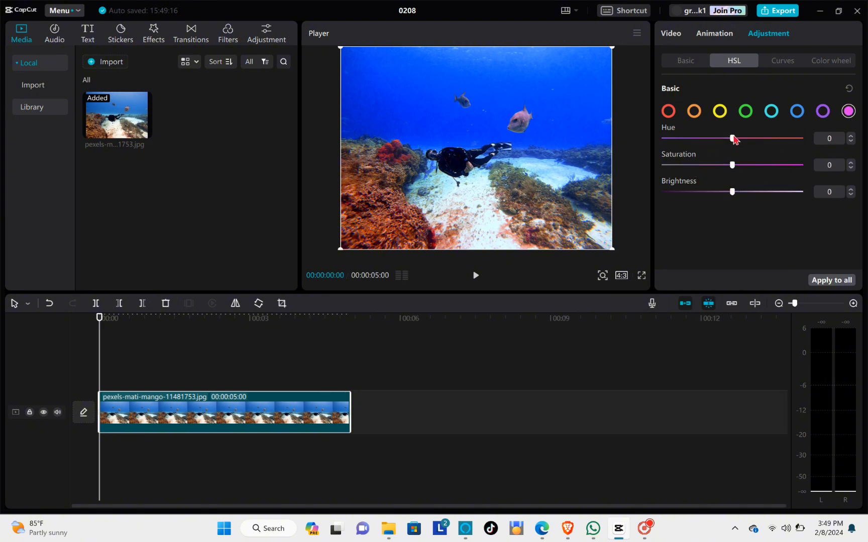
left_click_drag(733, 140, 724, 159)
left_click(641, 275)
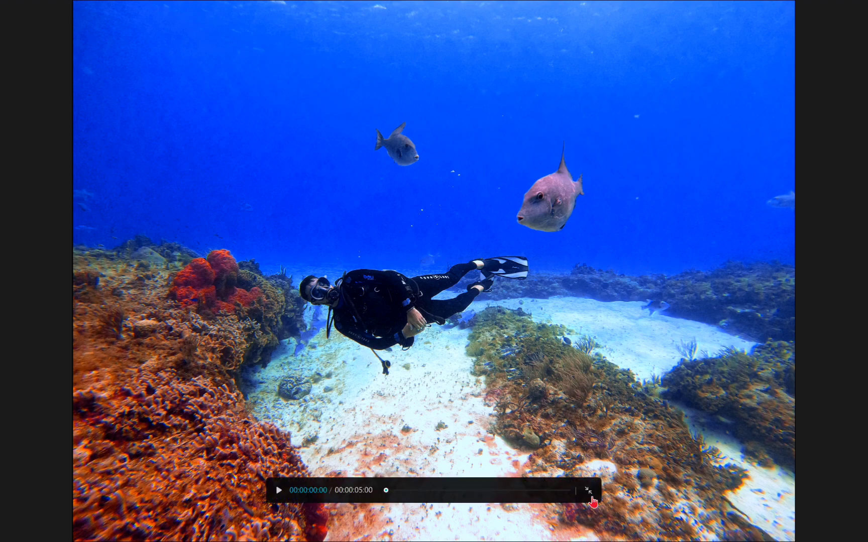
left_click(592, 494)
left_click(476, 276)
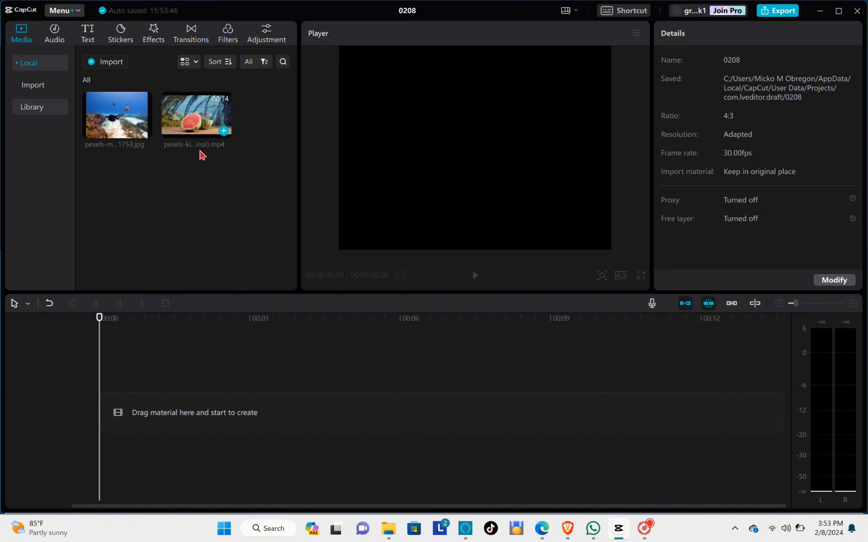
- Place the watermelon video on the empty timeline and set the project's aspect ratio to 16:9
left_click_drag(190, 123, 115, 424)
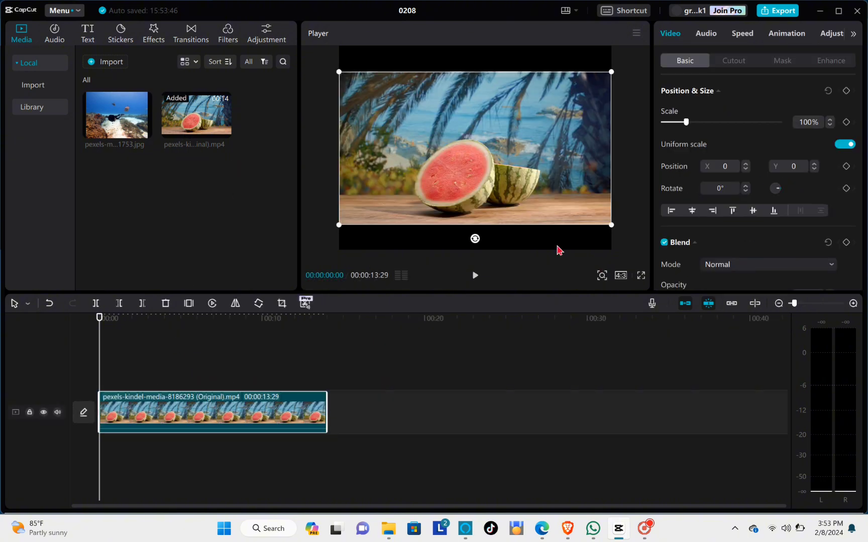
left_click(620, 275)
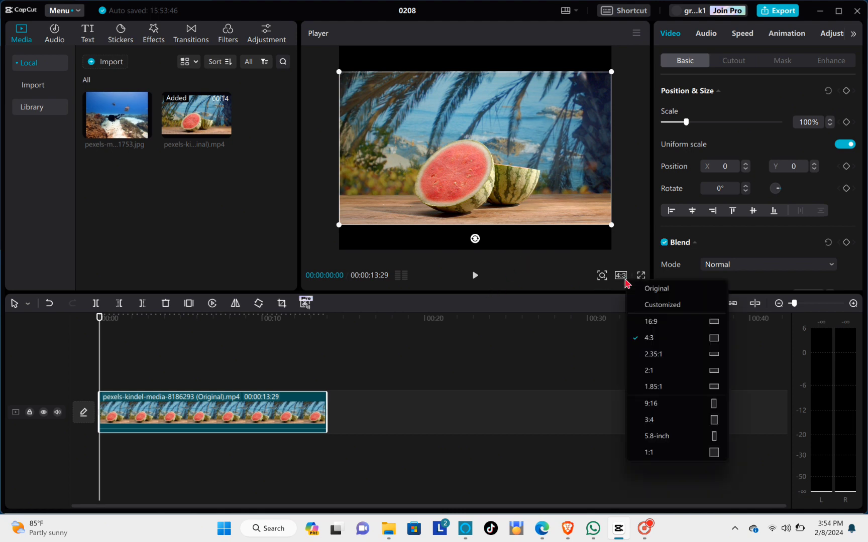
left_click(659, 326)
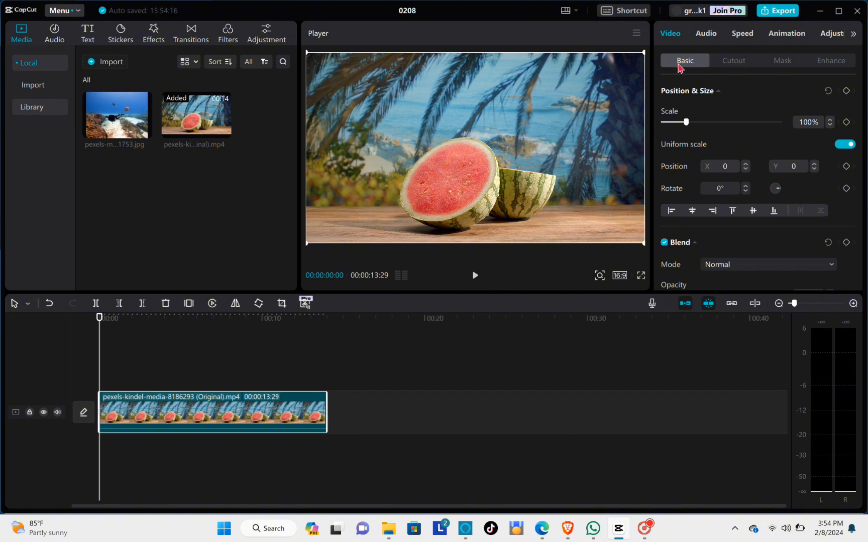
- Set the red channel's HSL saturation to 100 and brightness to -18 for the watermelon video
left_click(832, 34)
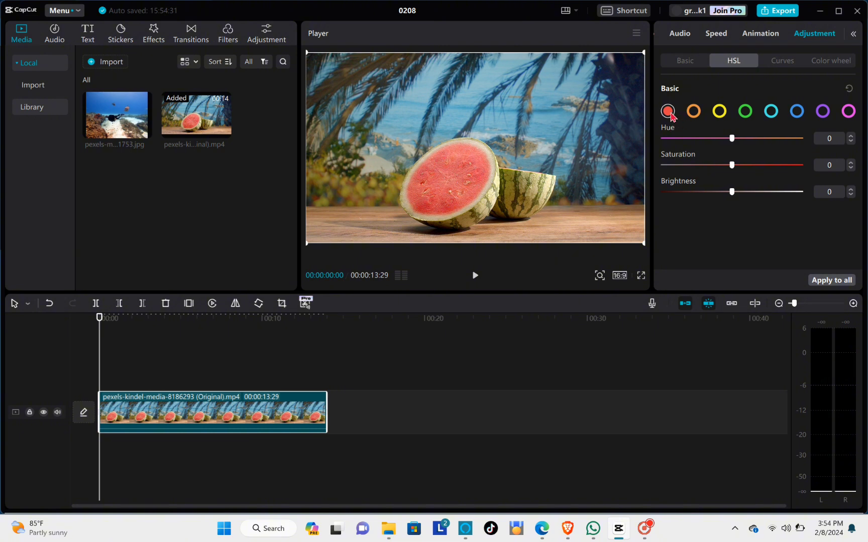
mouse_move(732, 139)
left_mouse_down()
mouse_move(792, 139)
mouse_move(642, 158)
mouse_move(732, 145)
left_mouse_up()
left_click_drag(731, 166, 820, 168)
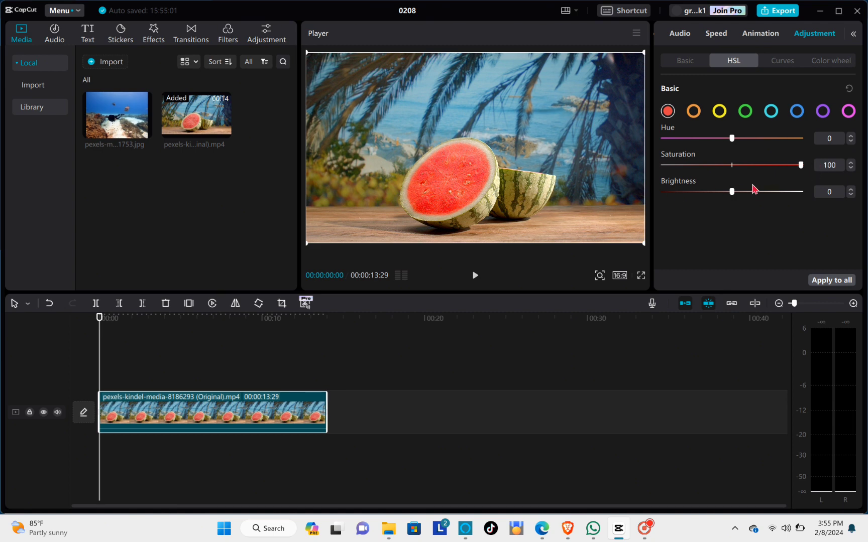
mouse_move(733, 193)
left_mouse_down()
mouse_move(792, 193)
mouse_move(658, 217)
mouse_move(740, 200)
mouse_move(720, 204)
left_mouse_up()
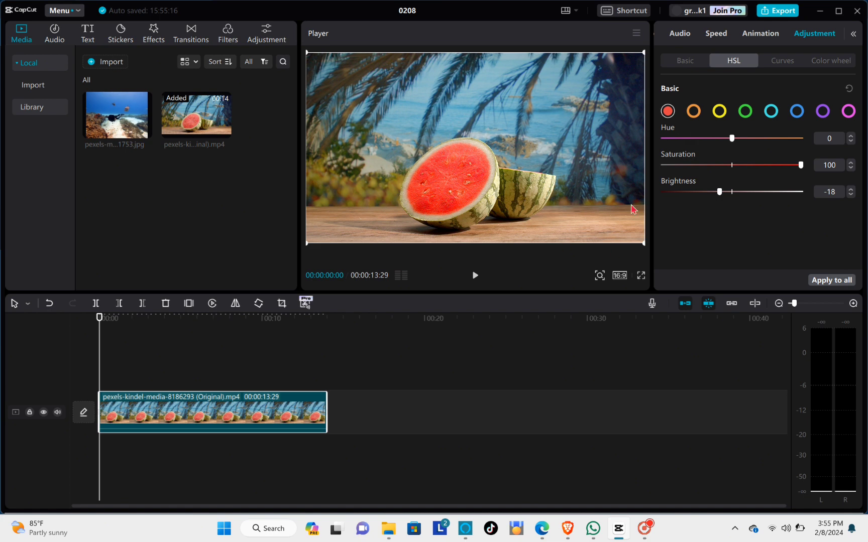
- Set the orange channel's HSL hue to -30, saturation to 11 and brightness to -33
left_click(695, 115)
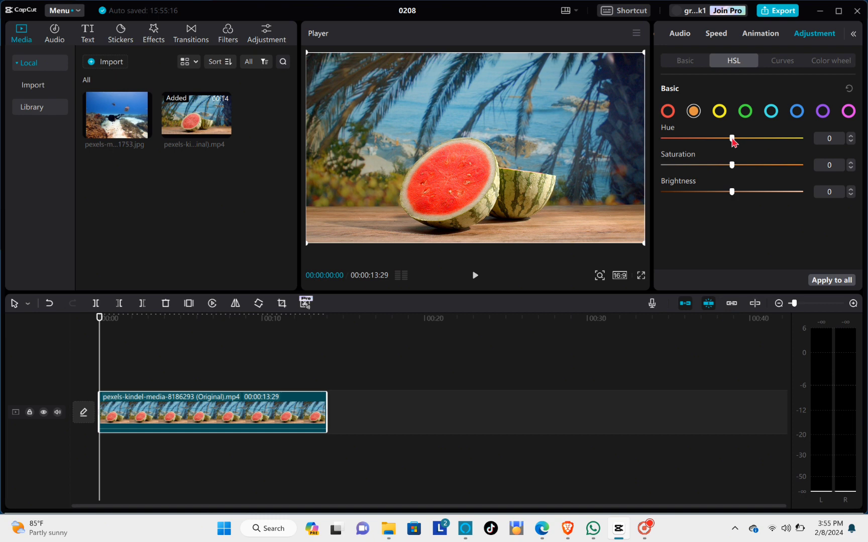
left_click_drag(732, 139, 669, 157)
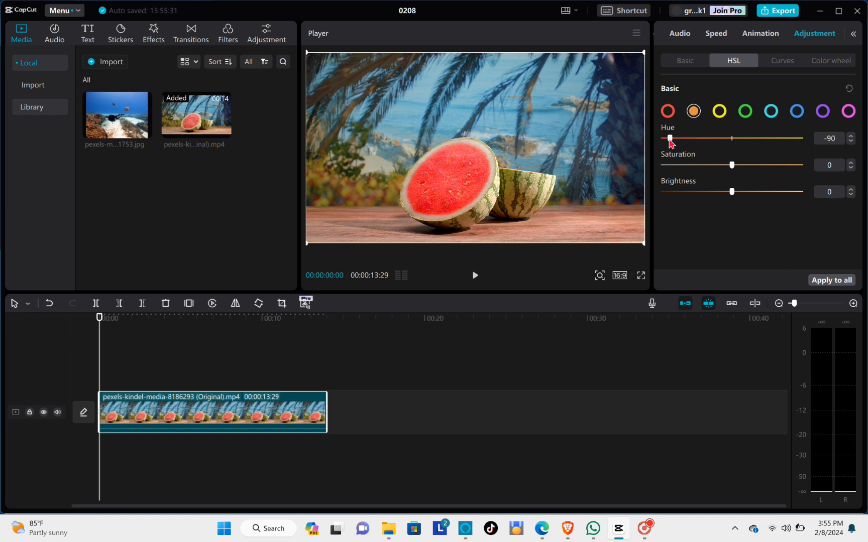
left_click_drag(686, 147, 679, 197)
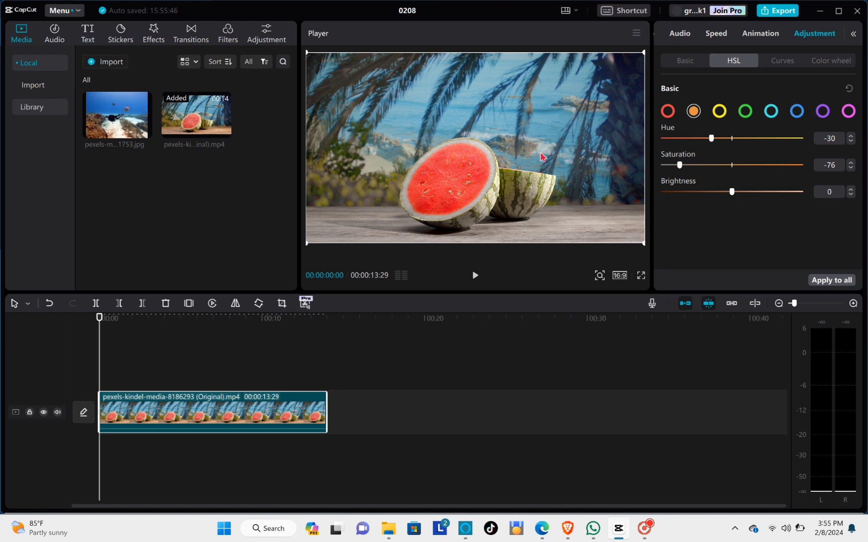
left_click_drag(679, 165, 708, 223)
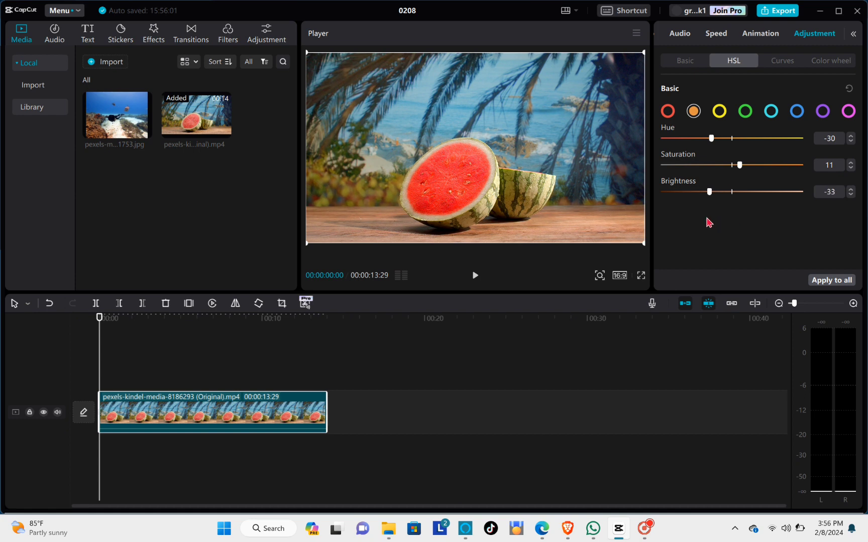
- Set the yellow channel's HSL hue to 56 and saturation to 17
left_click(720, 112)
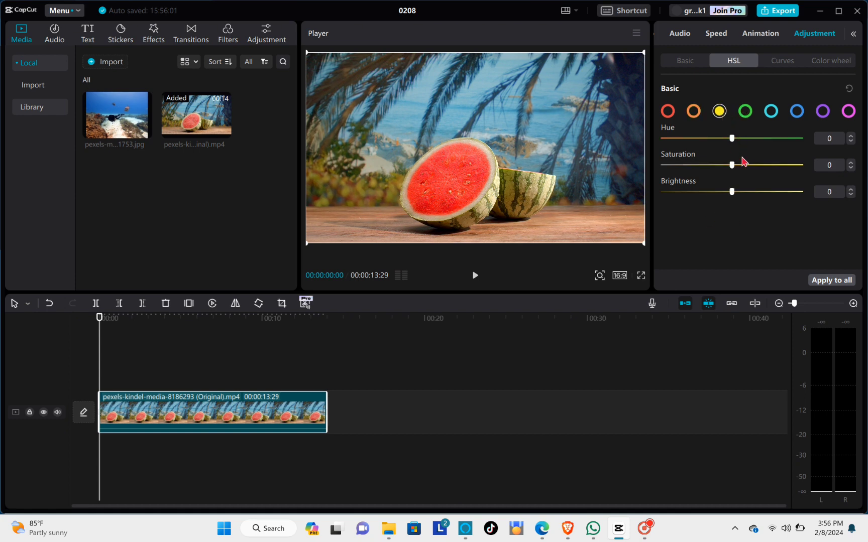
mouse_move(732, 142)
left_mouse_down()
mouse_move(792, 140)
mouse_move(736, 139)
left_mouse_up()
left_click_drag(737, 142, 767, 152)
mouse_move(733, 164)
left_mouse_down()
mouse_move(653, 192)
mouse_move(816, 167)
mouse_move(724, 182)
mouse_move(744, 178)
left_mouse_up()
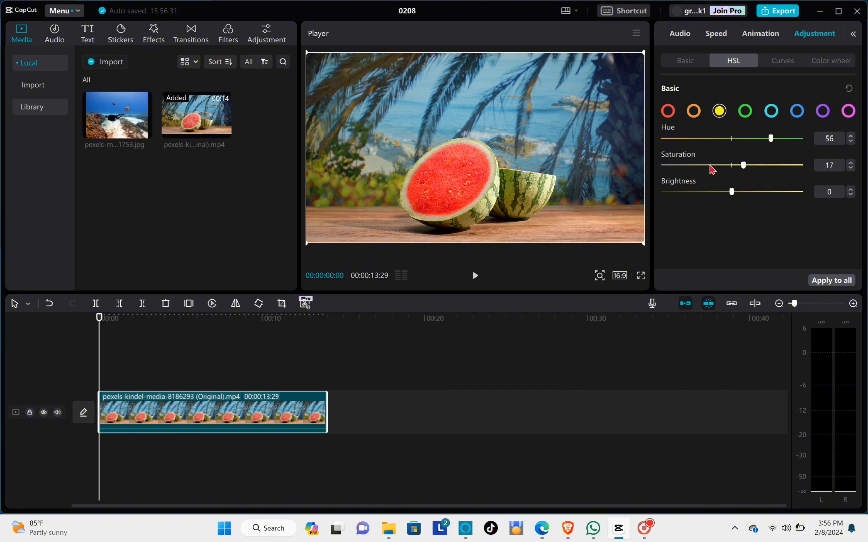
- Set the green channel's HSL hue to 71 and saturation to 50, and lower its brightness
left_click(745, 111)
left_click_drag(731, 137, 687, 166)
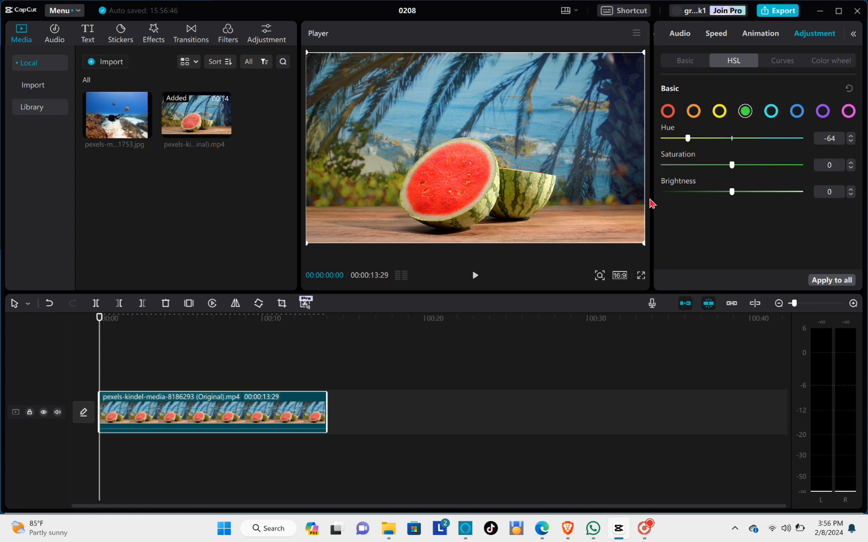
left_click_drag(651, 203, 781, 146)
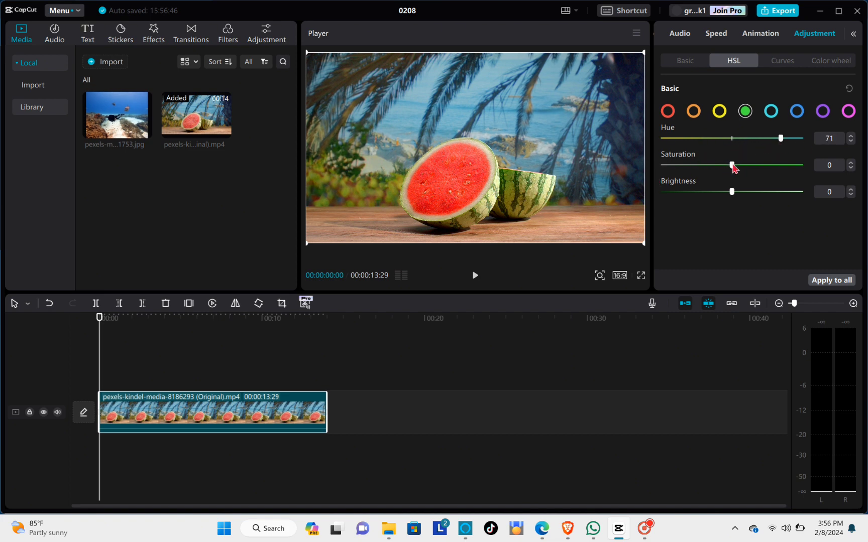
left_click_drag(734, 168, 830, 161)
left_click_drag(646, 208, 766, 177)
left_click_drag(731, 191, 505, 264)
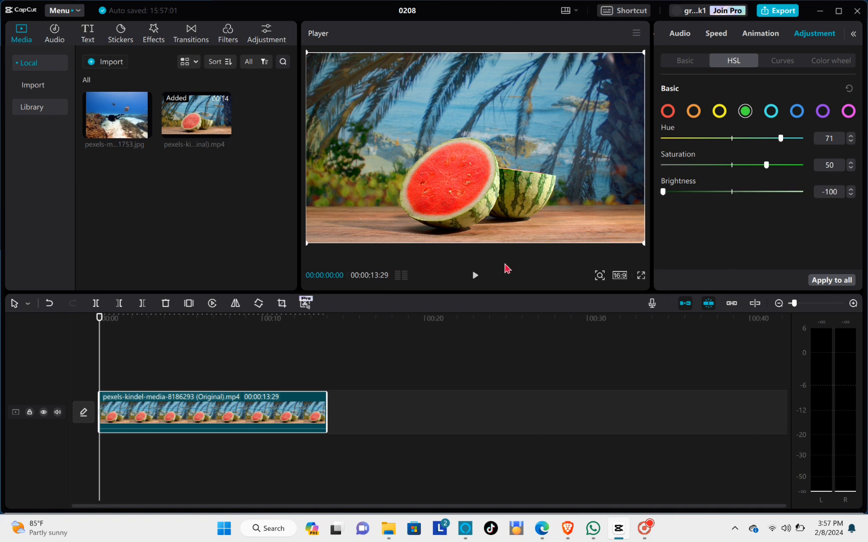
left_click_drag(626, 253, 710, 244)
- Set the cyan channel's HSL hue to 10, saturation to 51 and brightness to -99
left_click(772, 111)
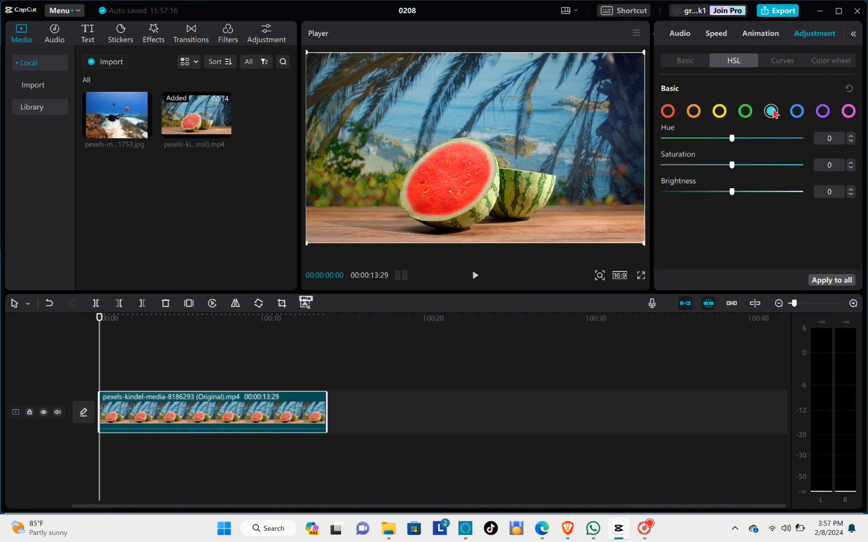
left_click_drag(725, 145, 798, 139)
left_click_drag(851, 139, 773, 168)
left_click_drag(733, 194, 664, 211)
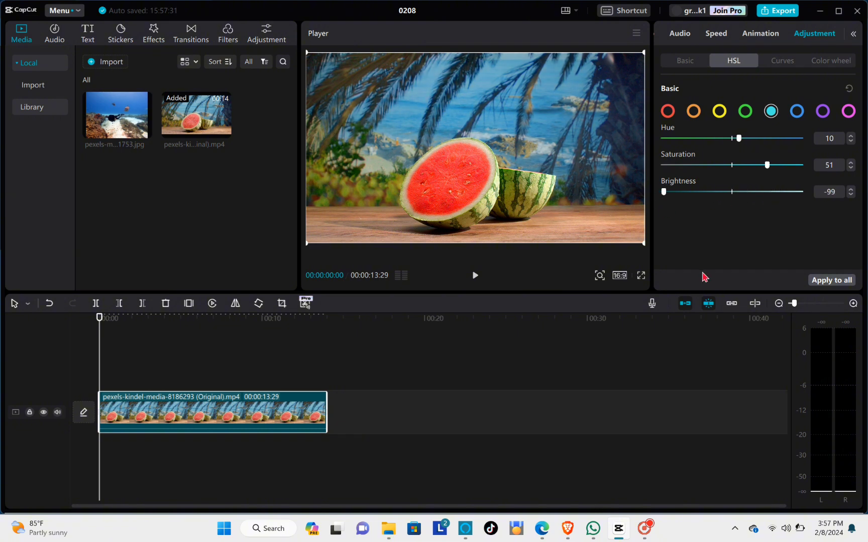
- Set the blue channel's HSL saturation to 8 and brightness to 31
left_click(797, 110)
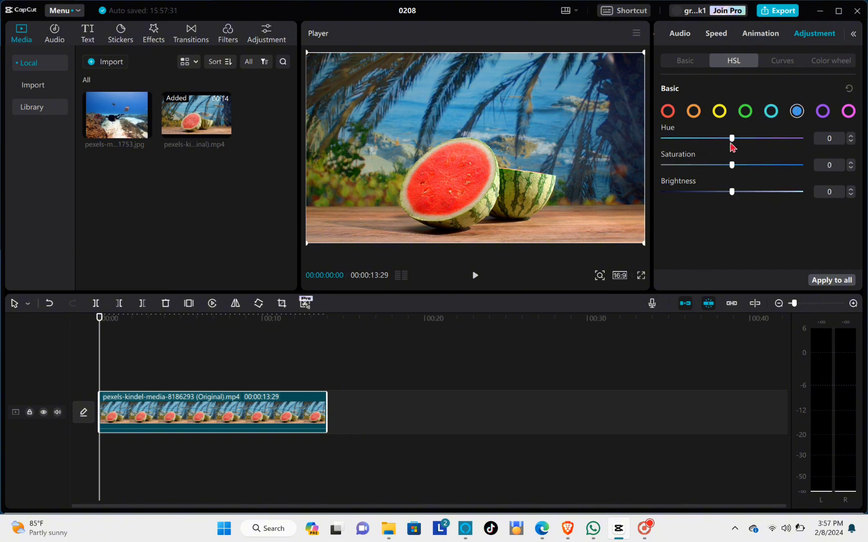
left_click_drag(738, 141, 646, 210)
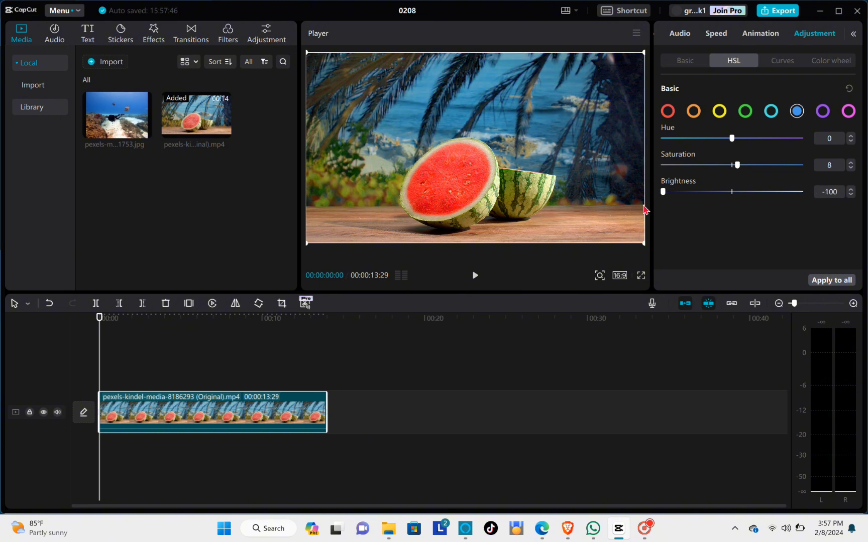
left_click_drag(711, 191, 753, 193)
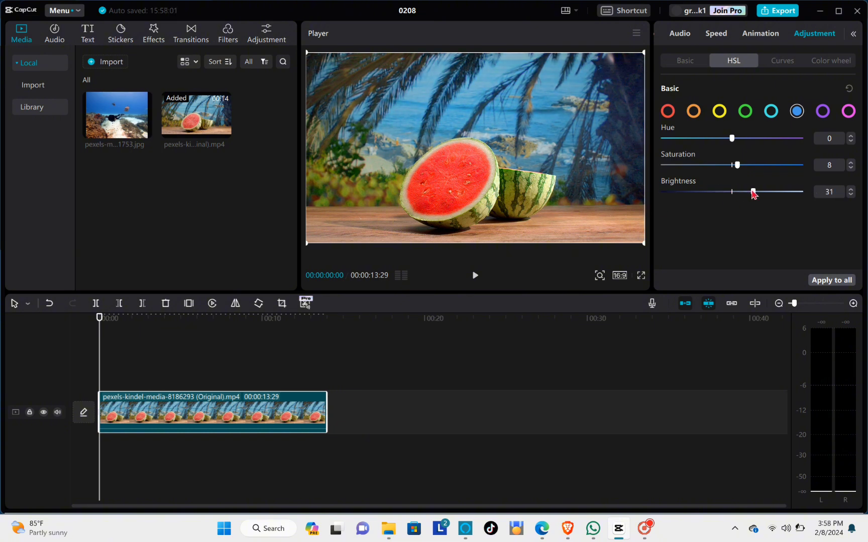
- Try the HSL settings of the purple and magenta channels, and play the graded watermelon video full screen
left_click(820, 114)
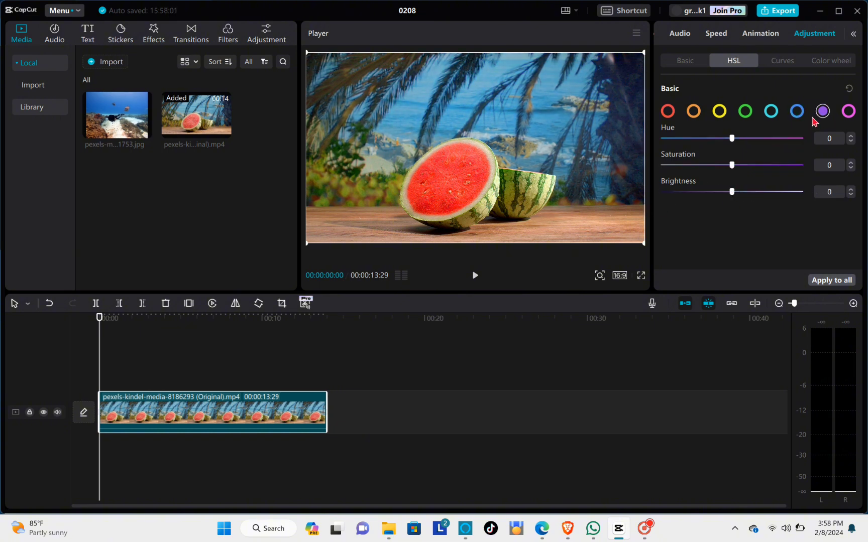
left_click_drag(734, 144, 735, 202)
left_click(849, 112)
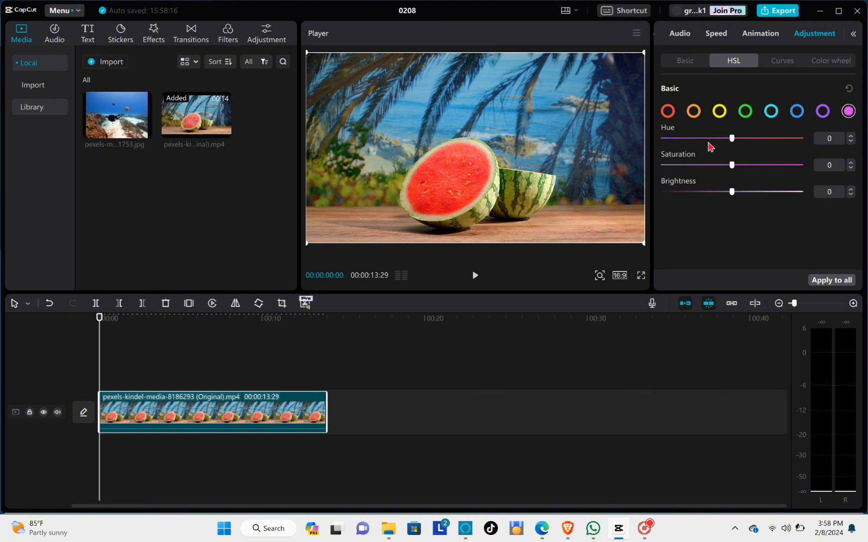
left_click_drag(708, 139, 735, 170)
left_click(640, 276)
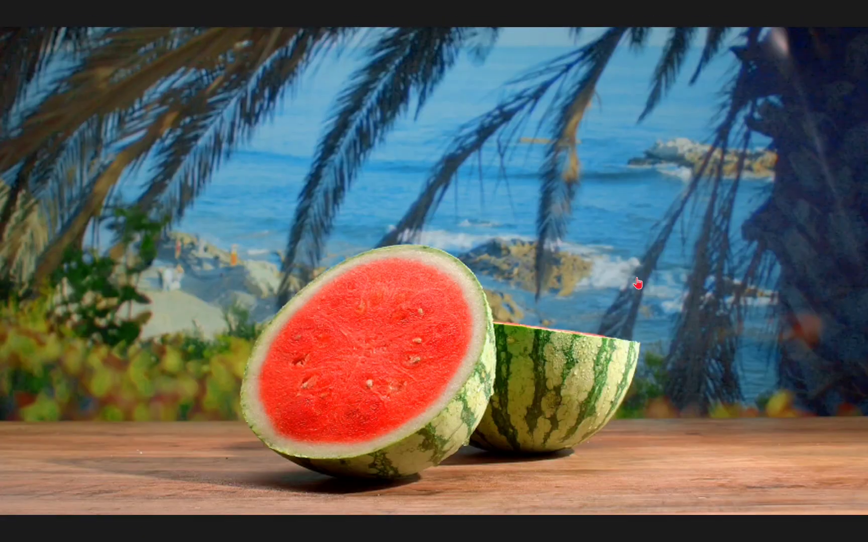
left_click(280, 492)
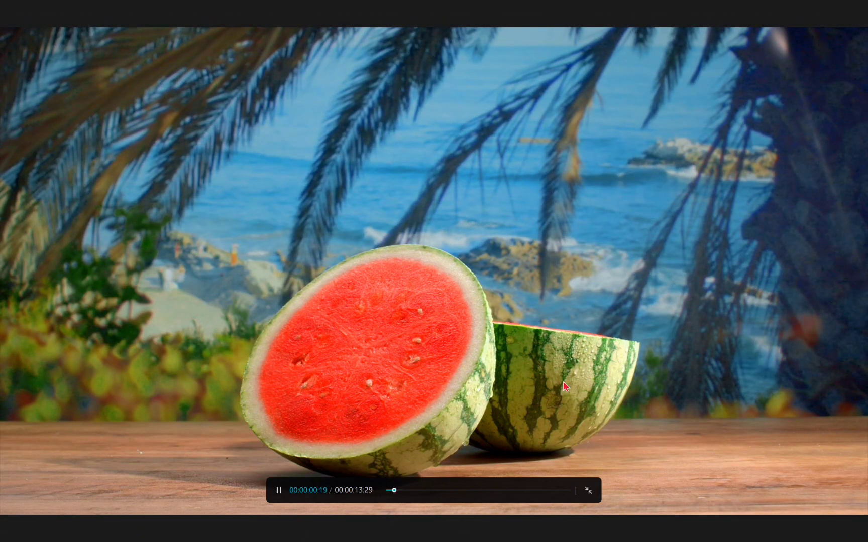
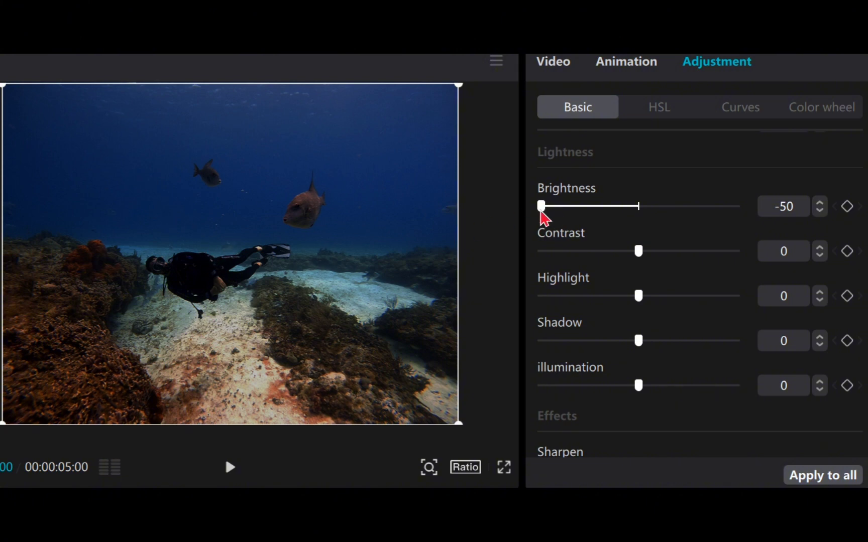
- Reset the diver photo's brightness to 0 in the basic lightness adjustments
left_click_drag(541, 207, 638, 207)
left_click_drag(541, 207, 639, 235)
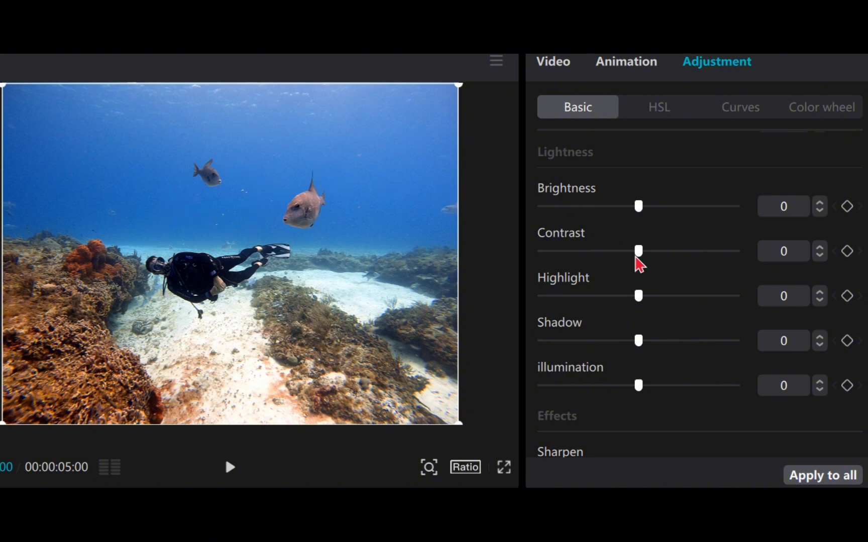
- Try the diver photo's contrast at 50 and at -50, and reset it to 0
left_click_drag(644, 255, 748, 260)
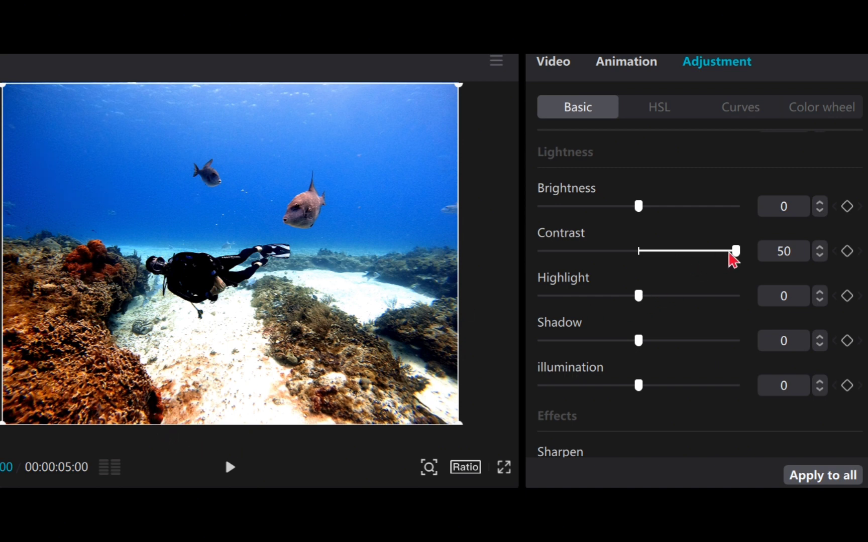
left_click_drag(736, 258, 541, 253)
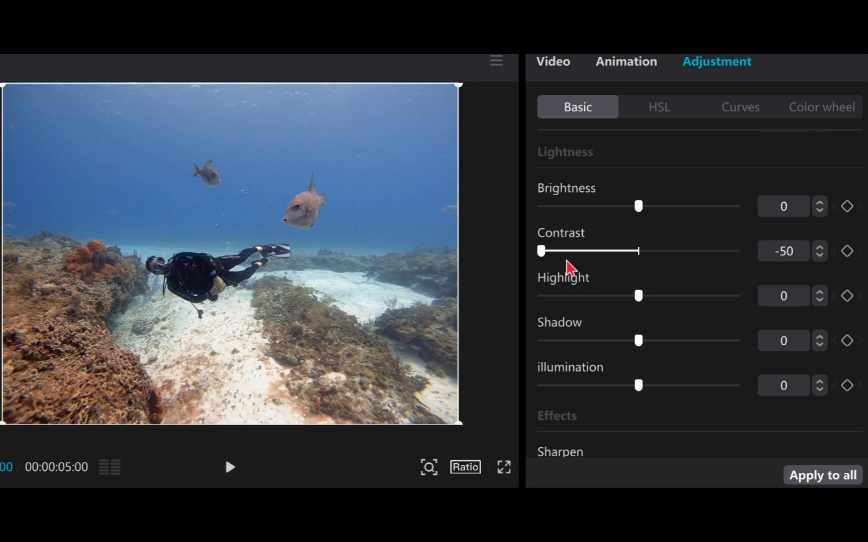
left_click_drag(543, 249, 637, 291)
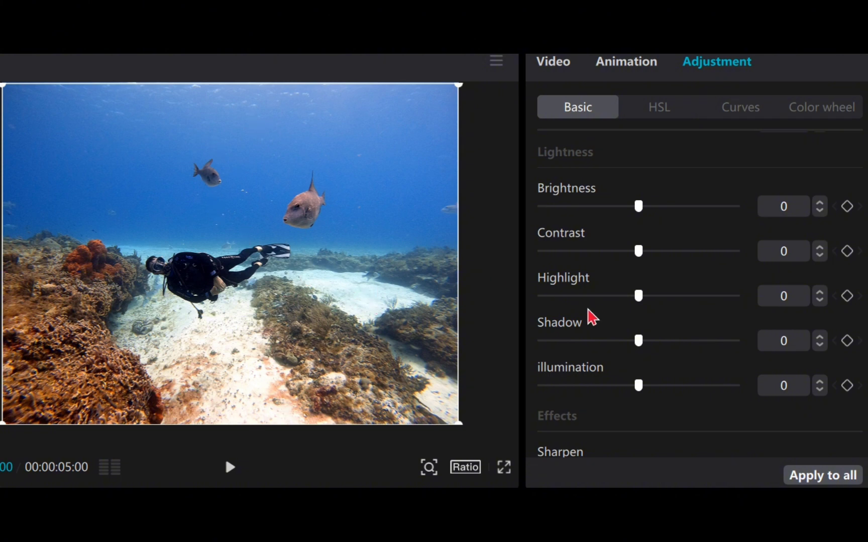
- Try the diver photo's highlight at 50 and at -50, and reset it to 0
left_click_drag(642, 299, 809, 304)
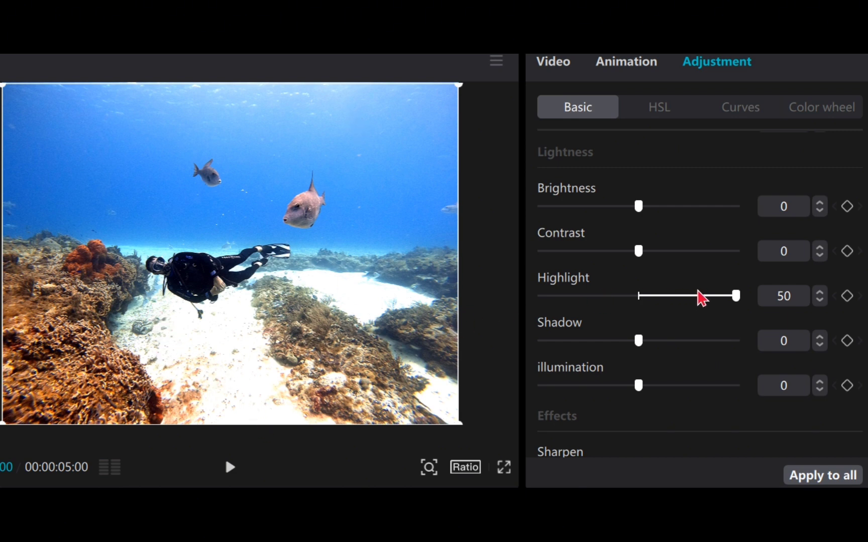
left_click_drag(736, 299, 436, 374)
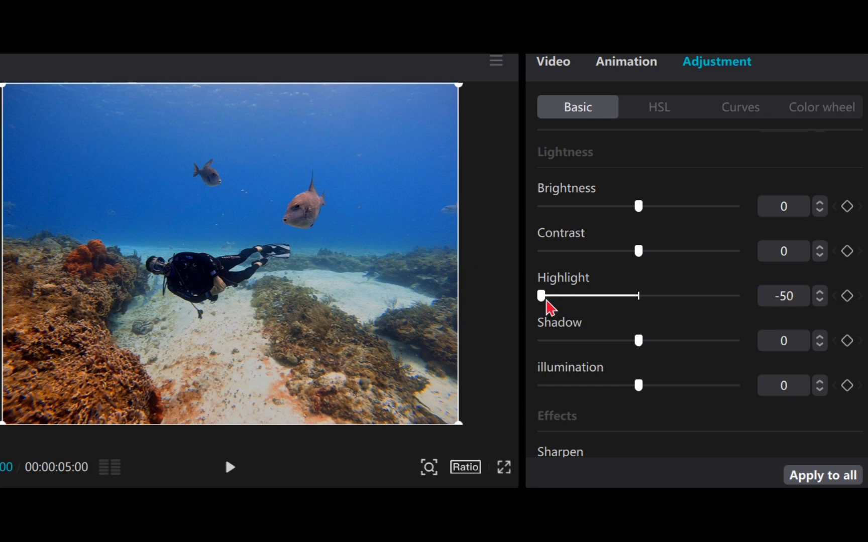
left_click_drag(541, 297, 854, 298)
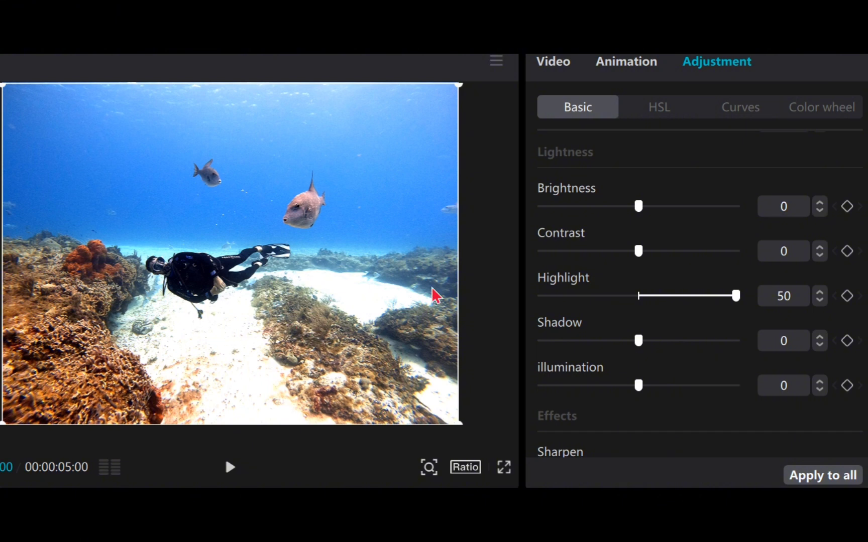
left_click_drag(739, 301, 639, 317)
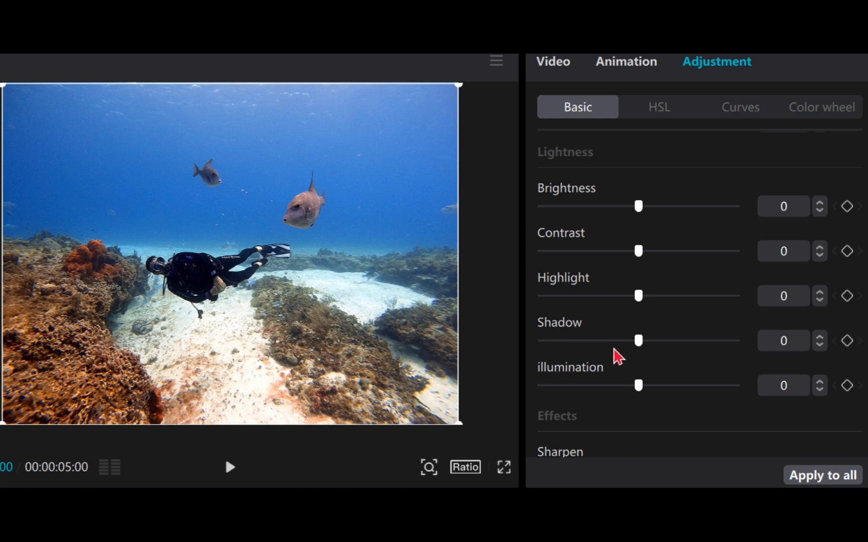
- Try the diver photo's shadow at 50, -50 and 34, and reset it to 0
left_click_drag(638, 342, 750, 340)
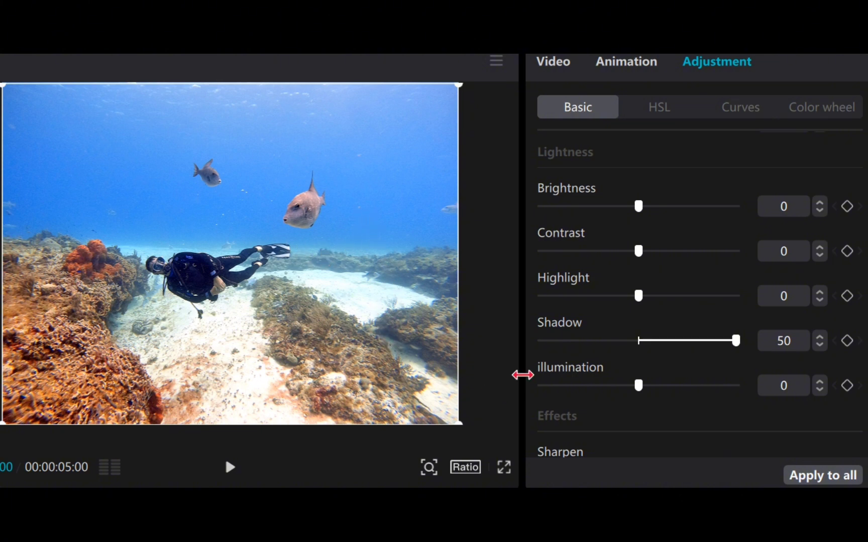
left_click_drag(739, 341, 619, 374)
scroll(620, 374, "up", 2)
scroll(571, 335, "down", 2)
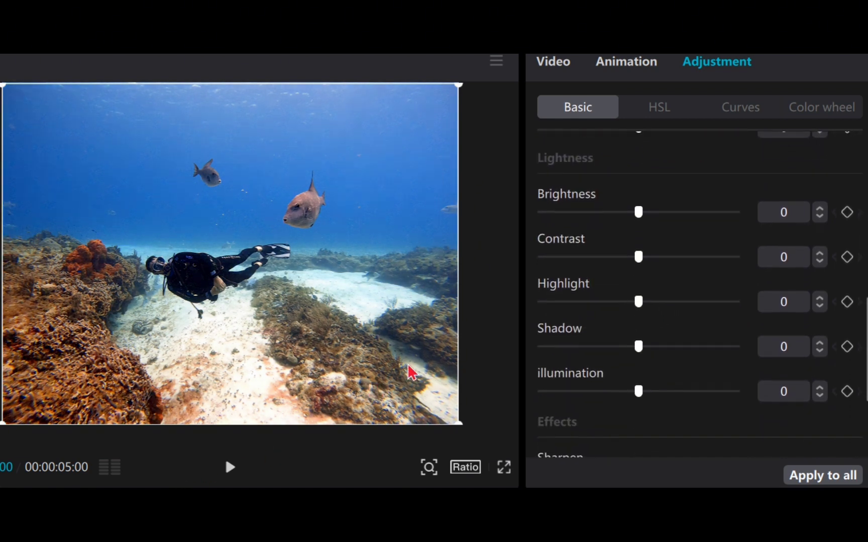
left_click_drag(638, 335, 465, 377)
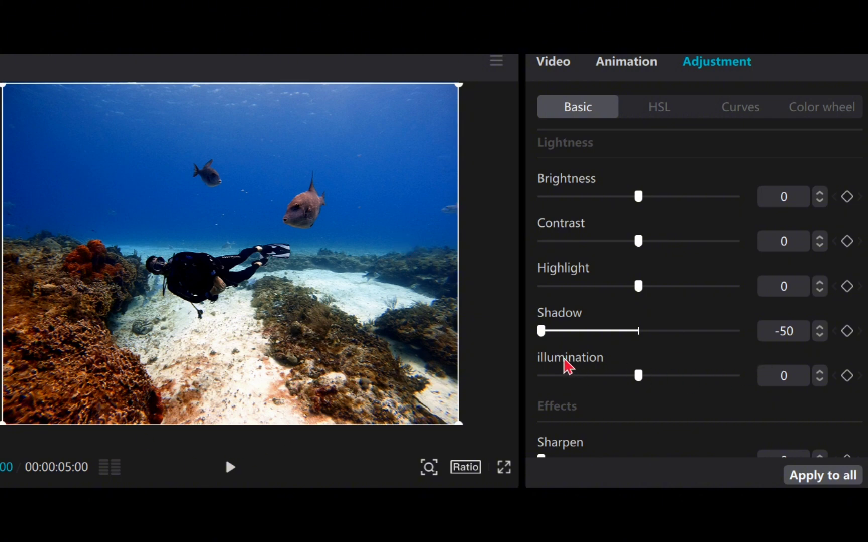
scroll(648, 331, "down", 1)
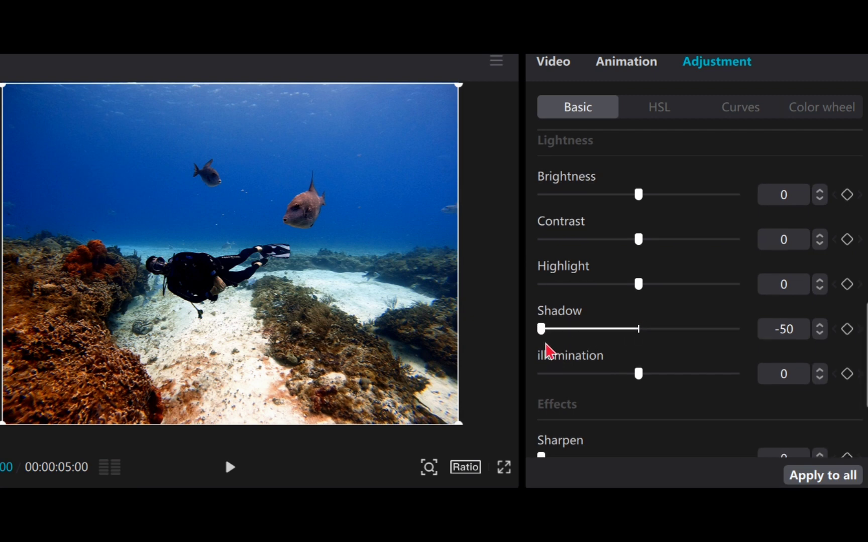
left_click_drag(542, 329, 705, 359)
scroll(638, 354, "down", 1)
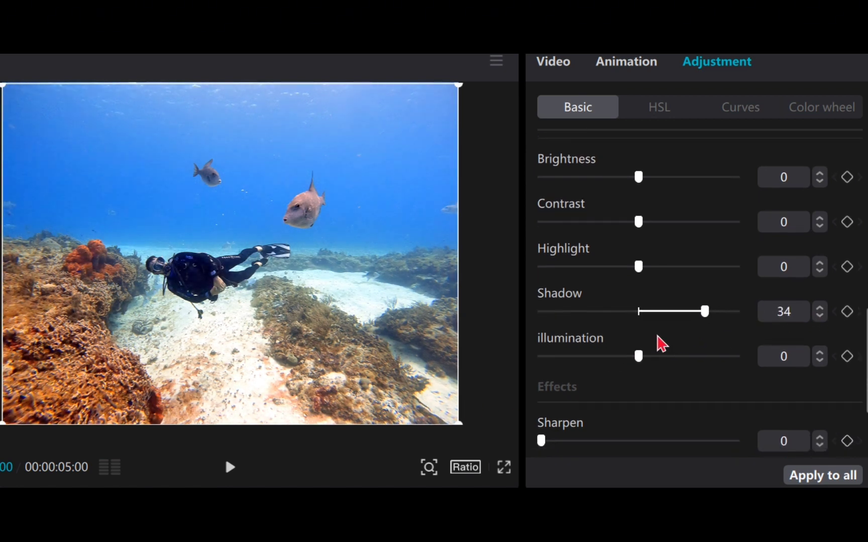
left_click_drag(703, 316, 637, 329)
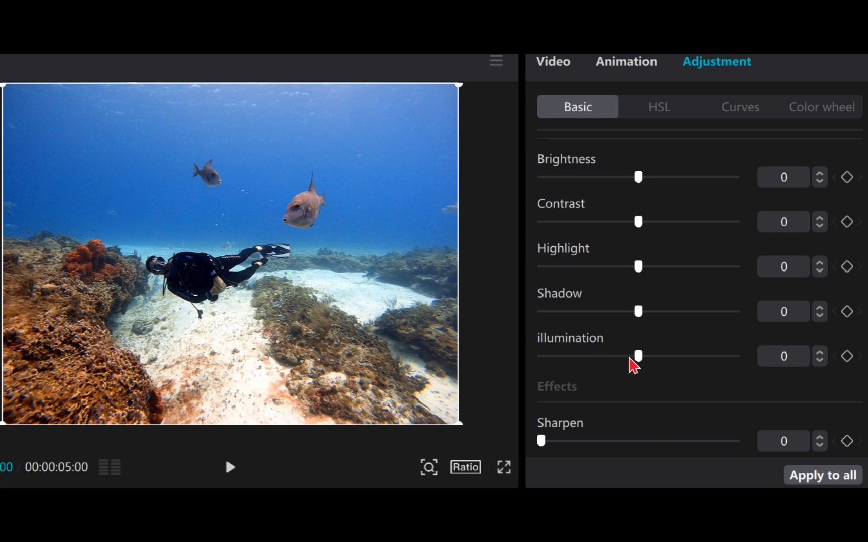
- Try the diver photo's illumination at 50 and at -50, and reset it to 0
left_click_drag(639, 357, 775, 357)
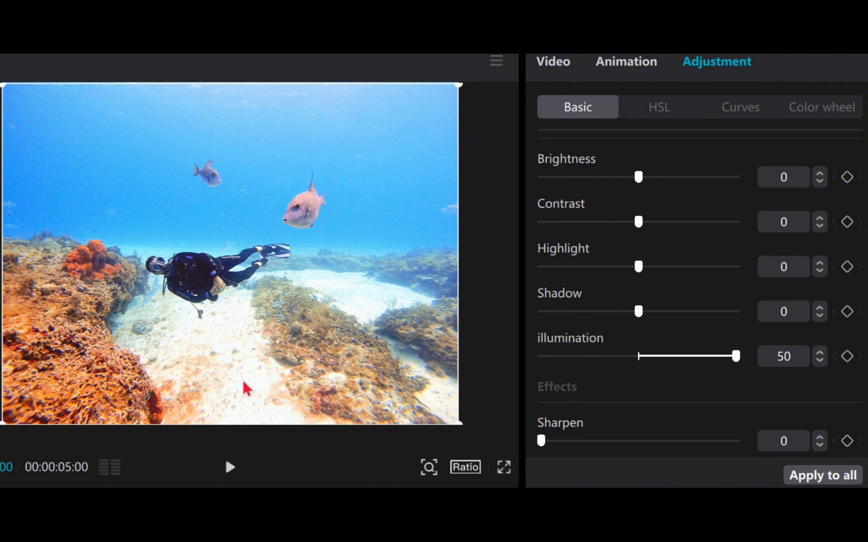
left_click_drag(732, 357, 413, 416)
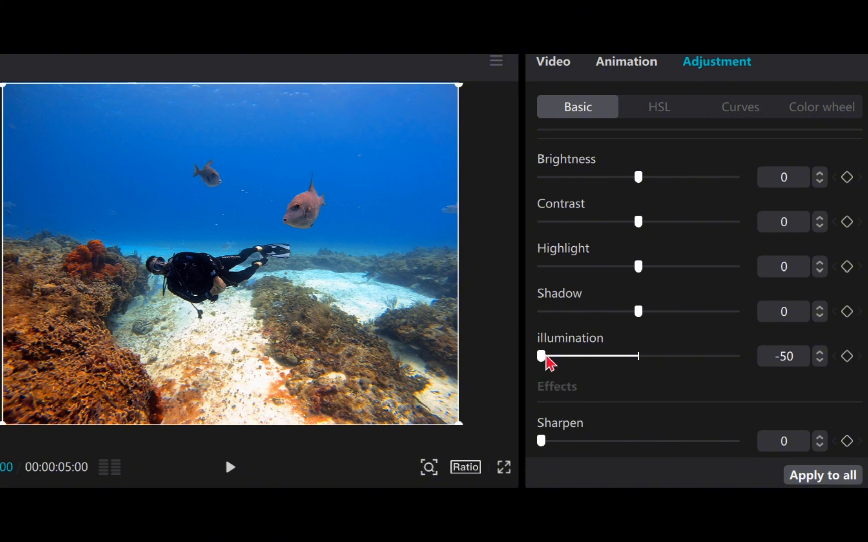
left_click_drag(542, 358, 545, 386)
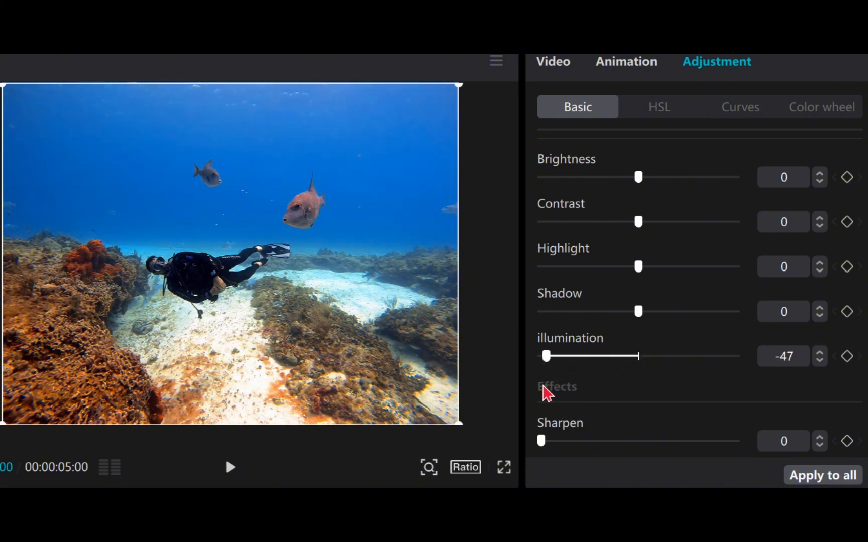
scroll(755, 375, "down", 1)
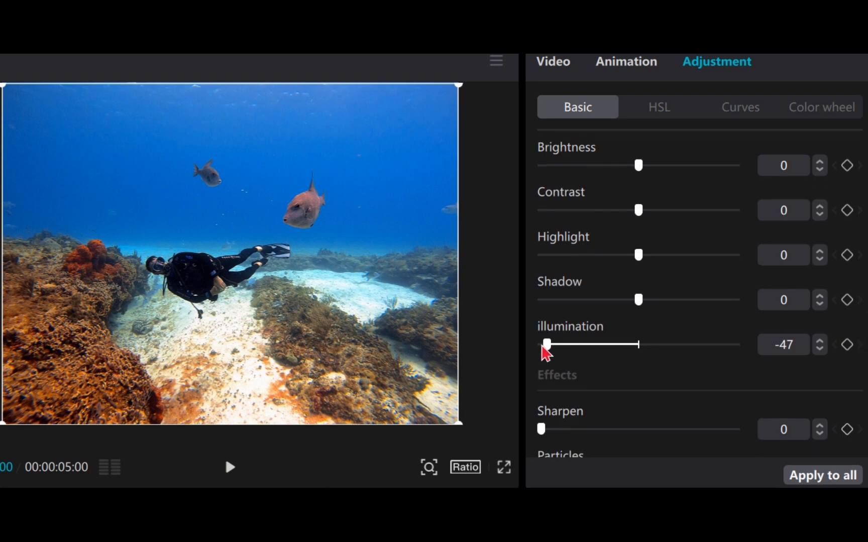
left_click_drag(551, 354, 644, 398)
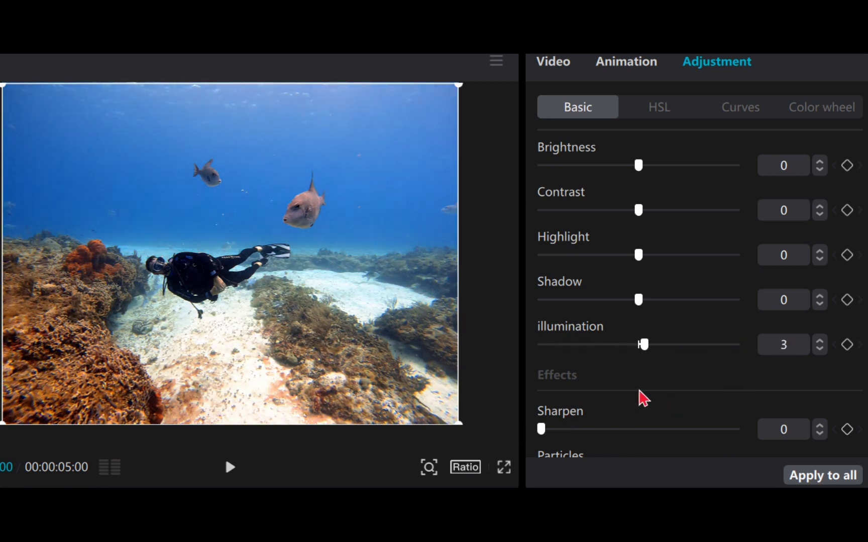
left_click_drag(645, 343, 640, 345)
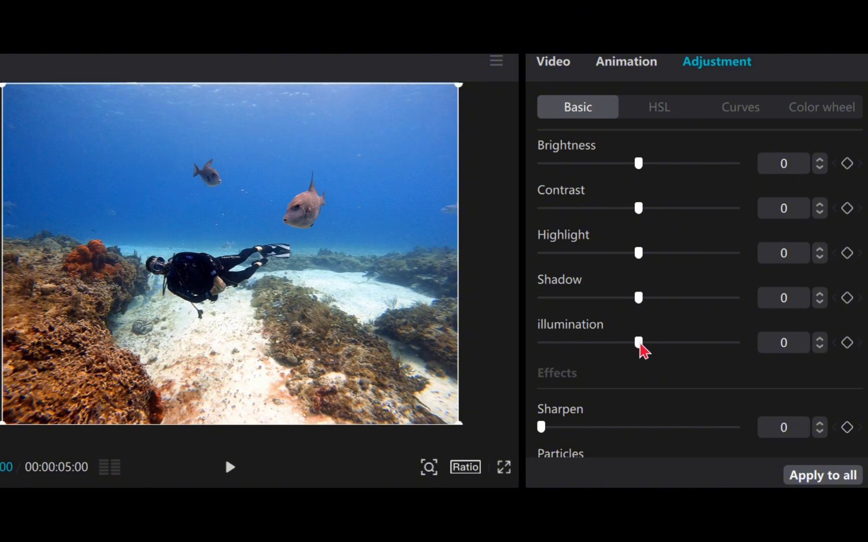
- Try the sharpen effect at 98 on the diver photo, reset it to 0, and compare both versions full screen
scroll(623, 334, "up", 3)
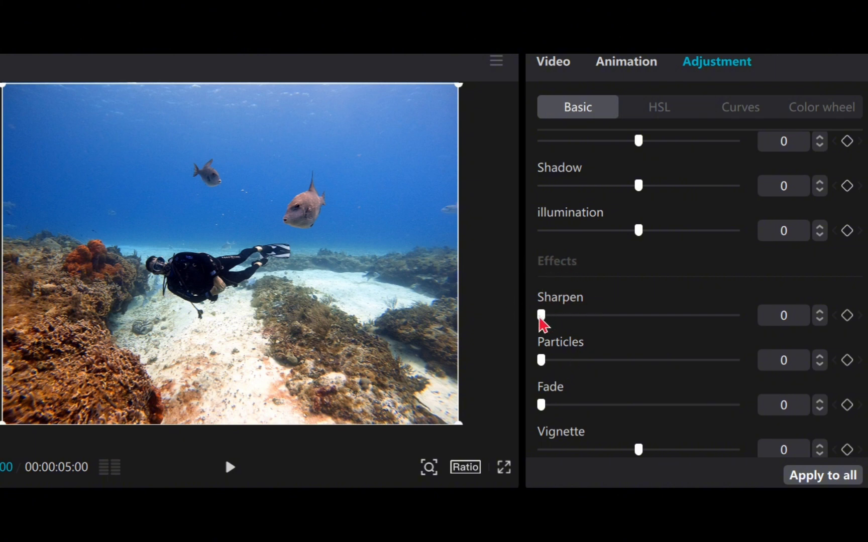
left_click_drag(539, 318, 517, 341)
left_click_drag(542, 320, 737, 337)
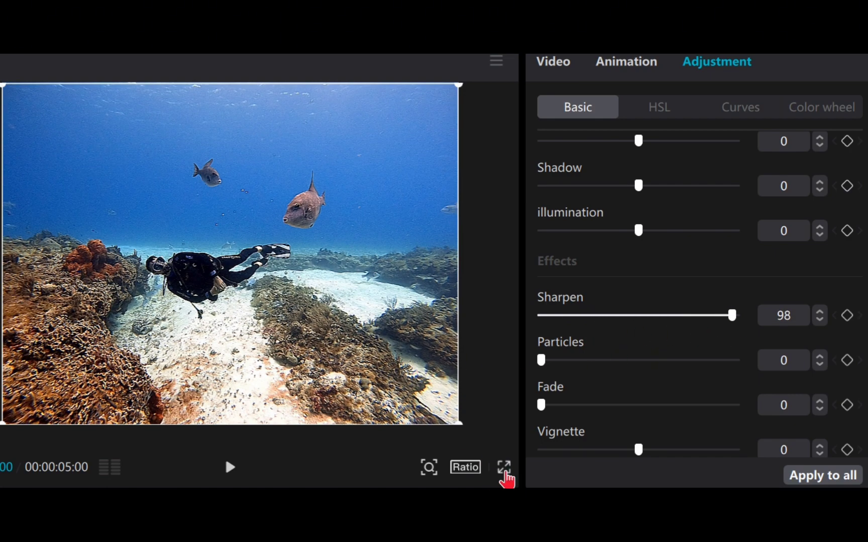
left_click(504, 467)
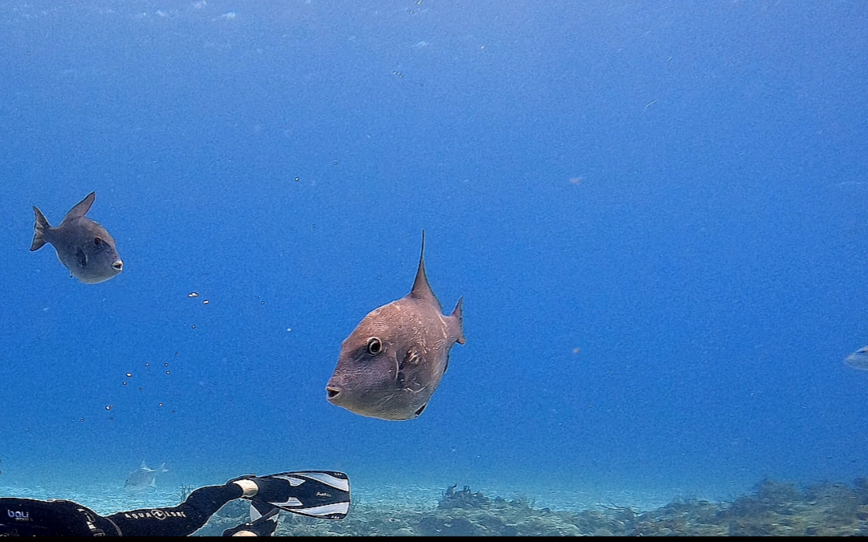
key("Escape")
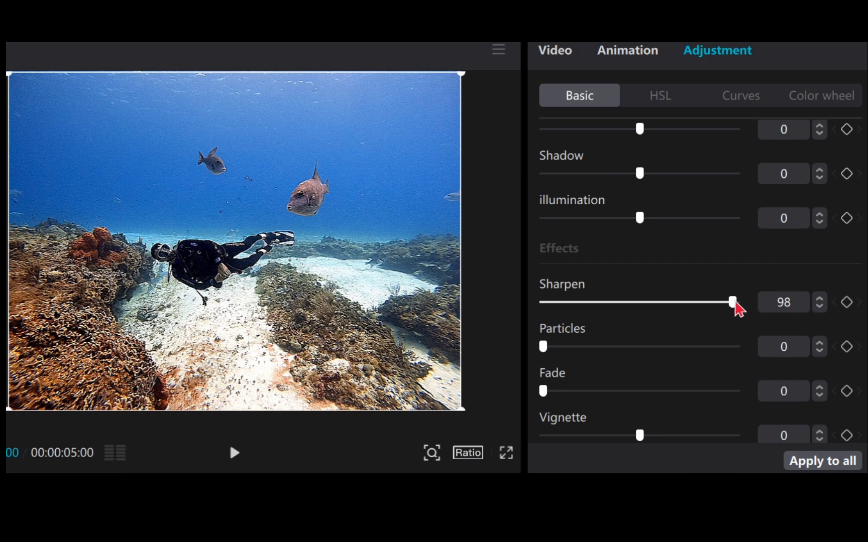
left_click_drag(732, 302, 498, 348)
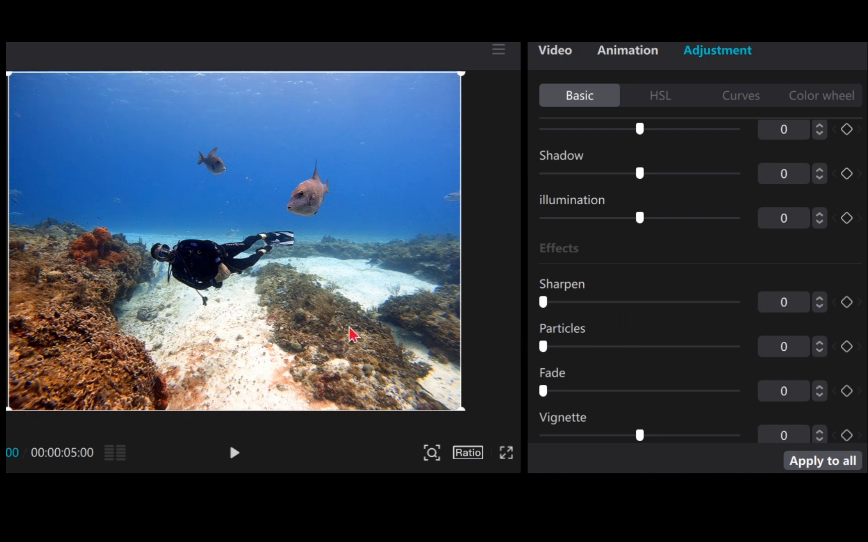
left_click(500, 456)
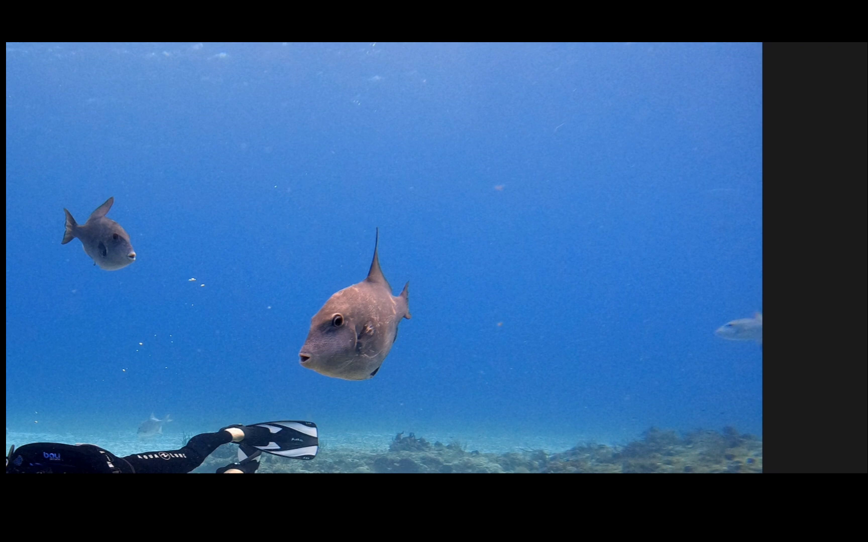
key("Escape")
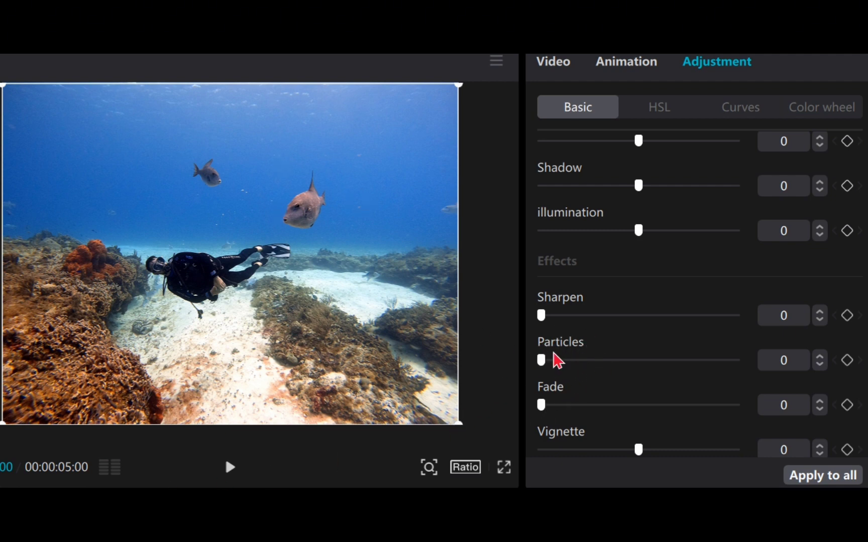
- Try the particles effect at 100 on the diver photo, preview it full screen, and reset it to 0
left_click_drag(542, 363, 855, 351)
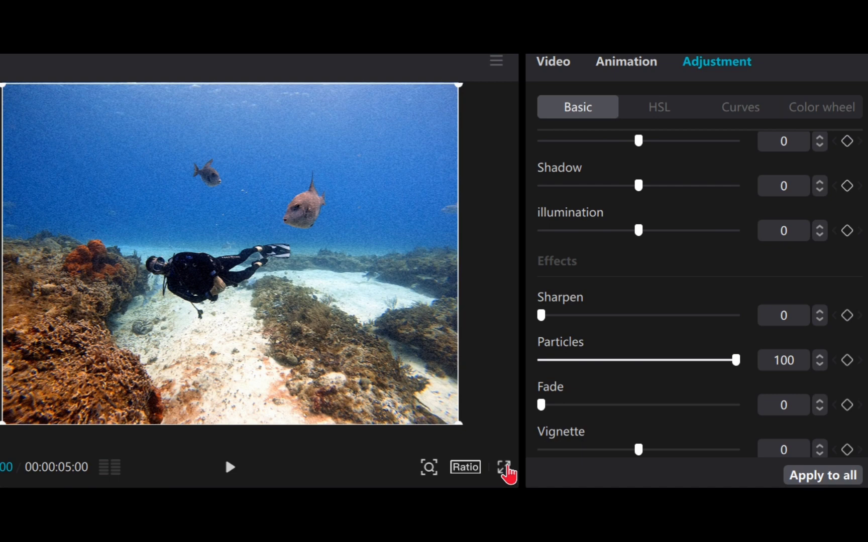
left_click(504, 468)
left_click_drag(736, 360, 539, 396)
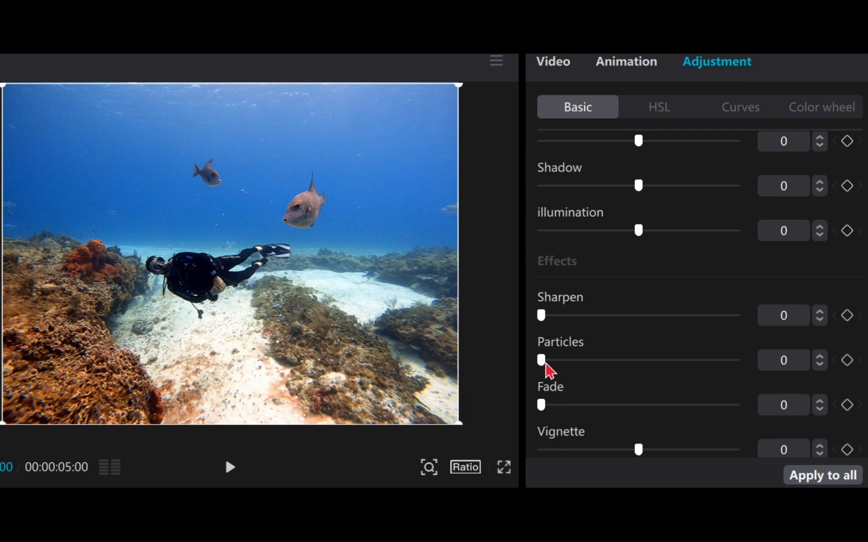
left_click_drag(543, 363, 438, 371)
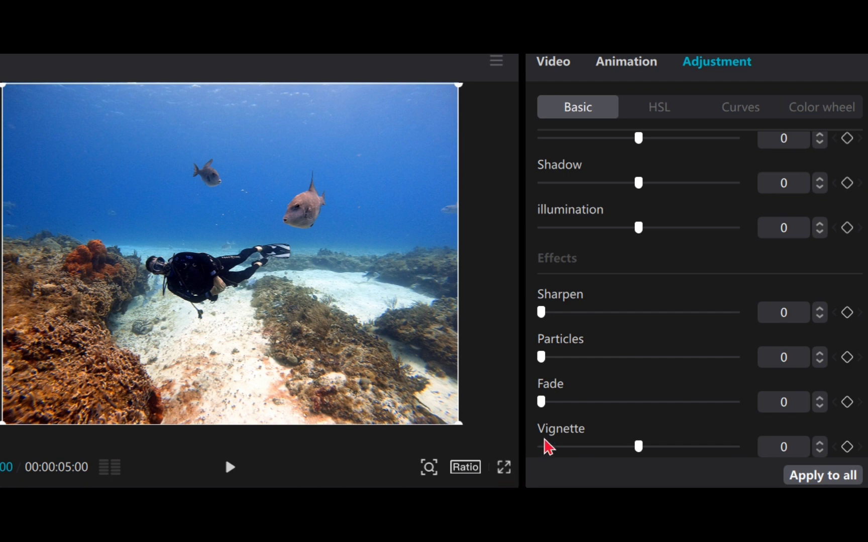
- Try the fade effect at 100 on the diver photo, preview it full screen, and reset it to 0
left_click_drag(543, 404, 775, 406)
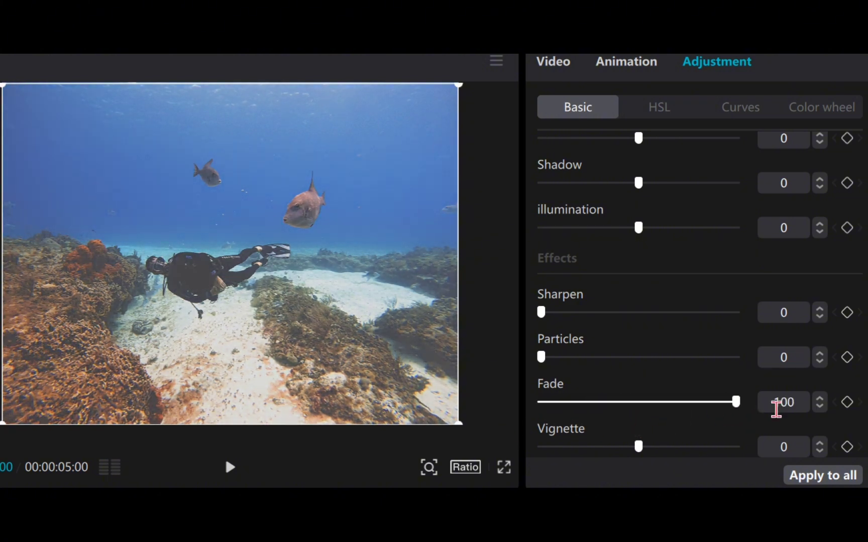
left_click(503, 468)
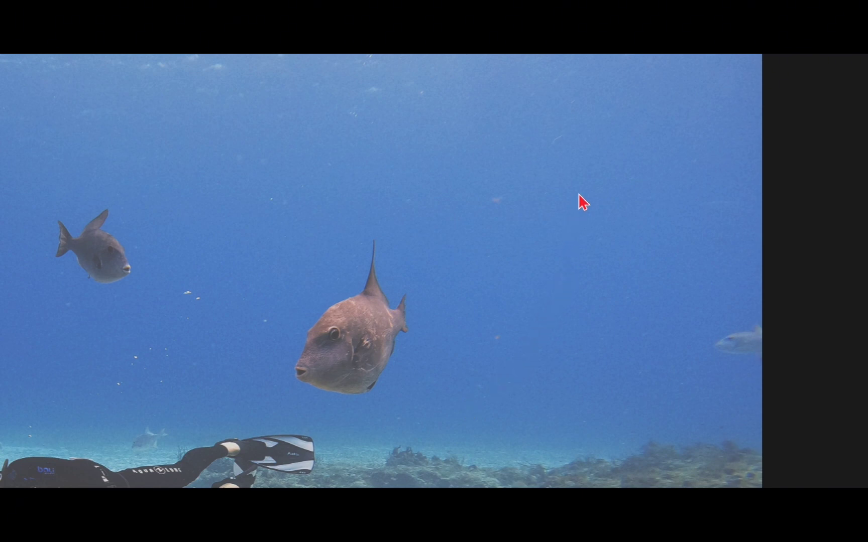
key("Escape")
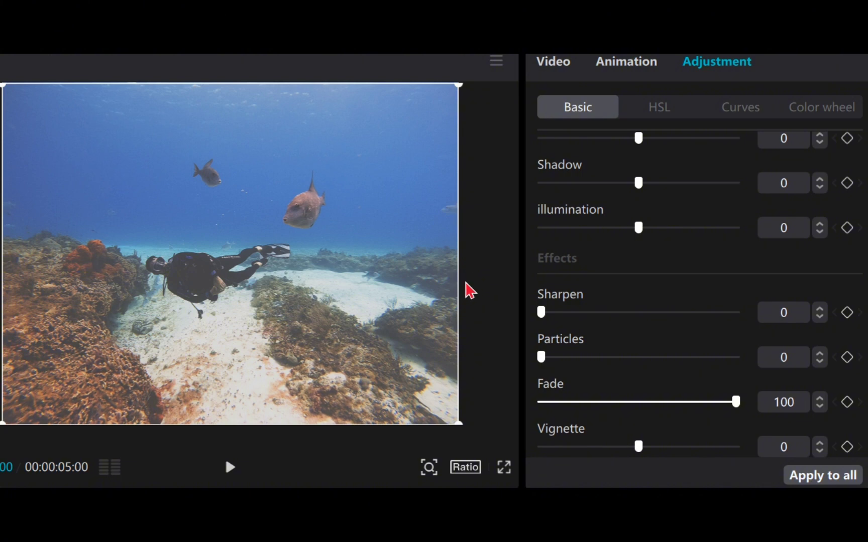
left_click_drag(739, 401, 452, 444)
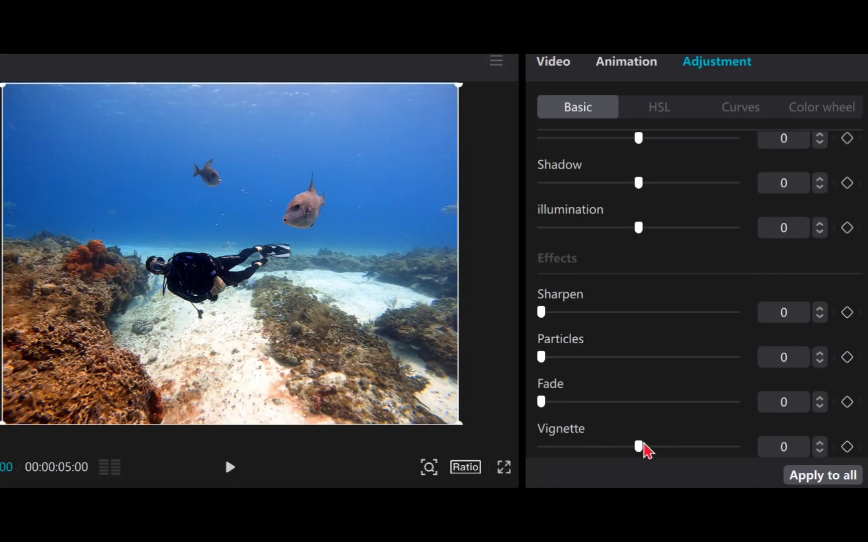
- Try the vignette at 50 and at -50 on the diver photo, preview it full screen, and return it to the neutral middle
left_click_drag(636, 448, 737, 459)
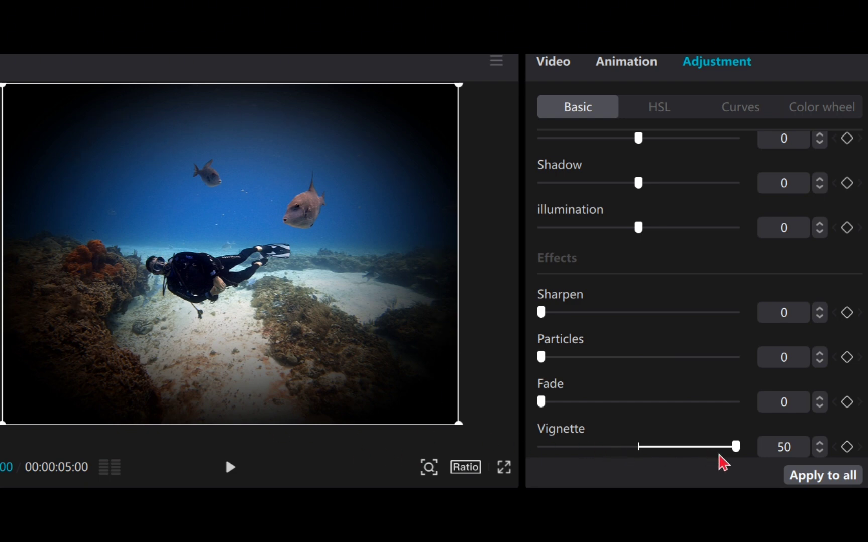
left_click_drag(734, 447, 541, 447)
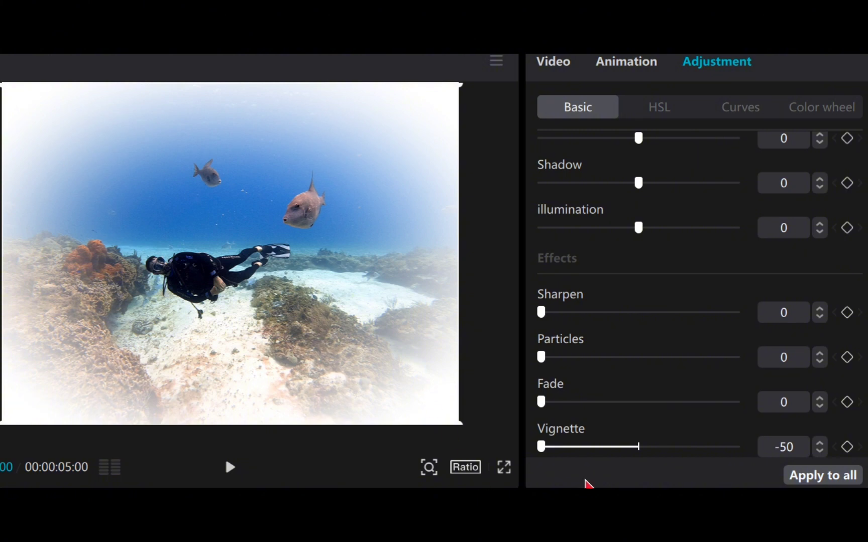
left_click_drag(541, 446, 744, 454)
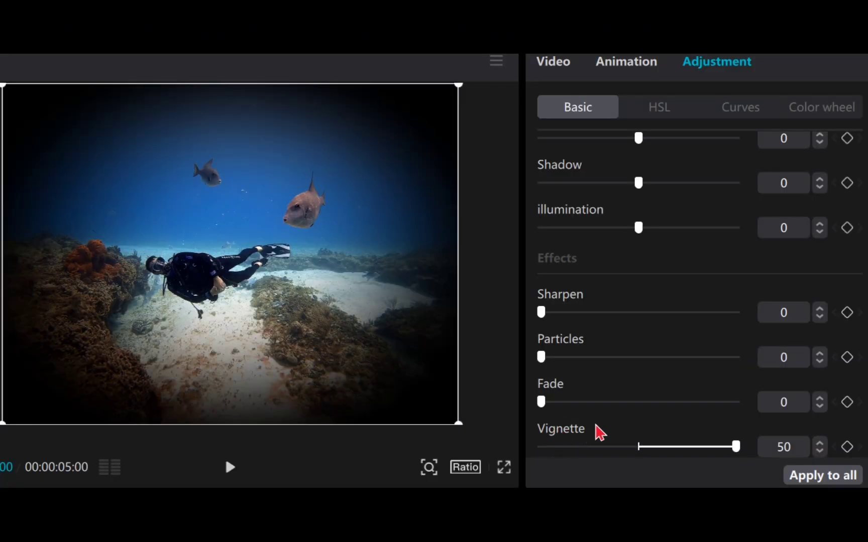
left_click_drag(736, 447, 541, 472)
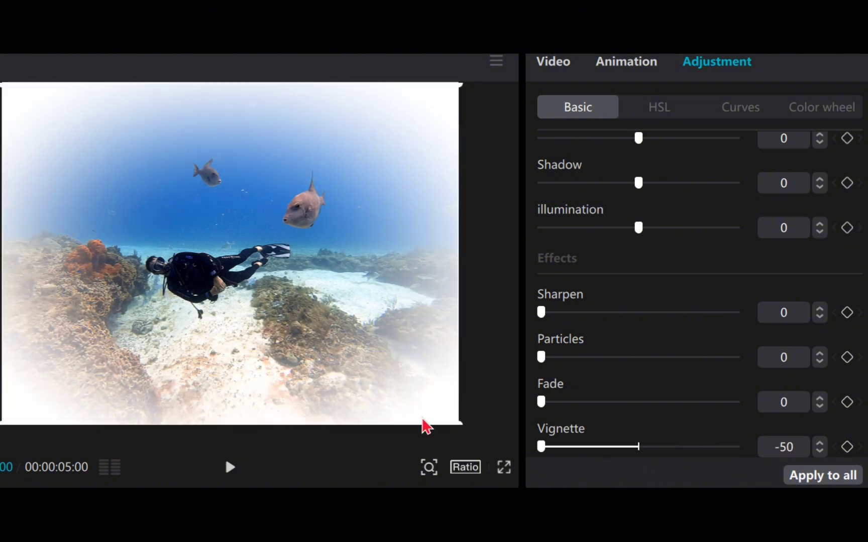
left_click(503, 467)
left_click_drag(541, 447, 643, 467)
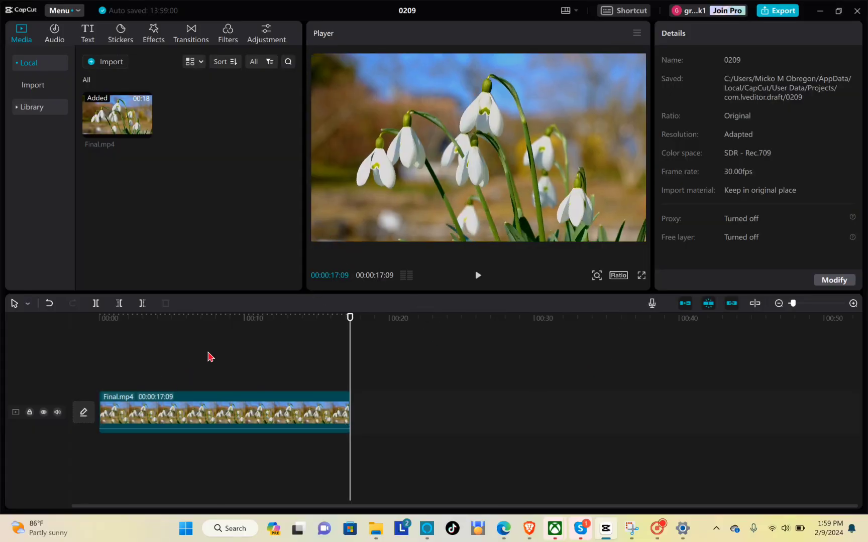
- Select the Final.mp4 clip on the timeline and open its basic color adjustment settings
left_click_drag(116, 135, 130, 260)
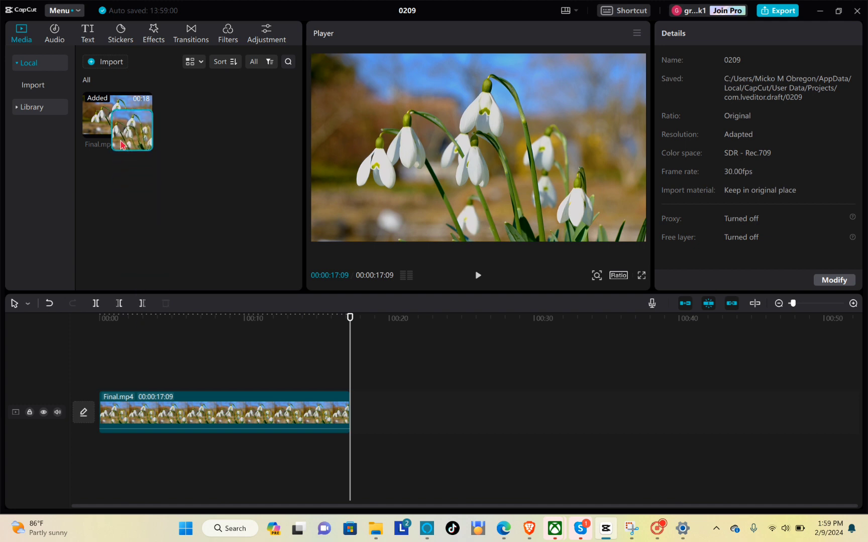
left_click(206, 421)
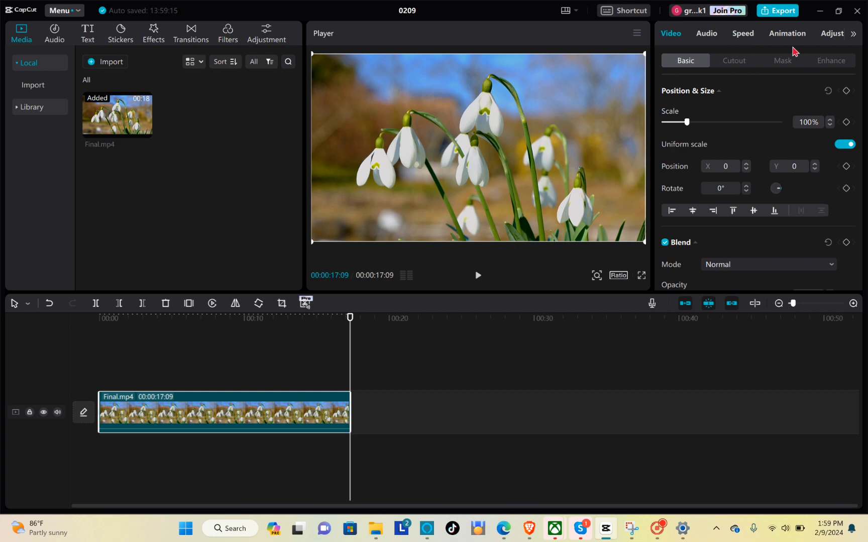
left_click(854, 35)
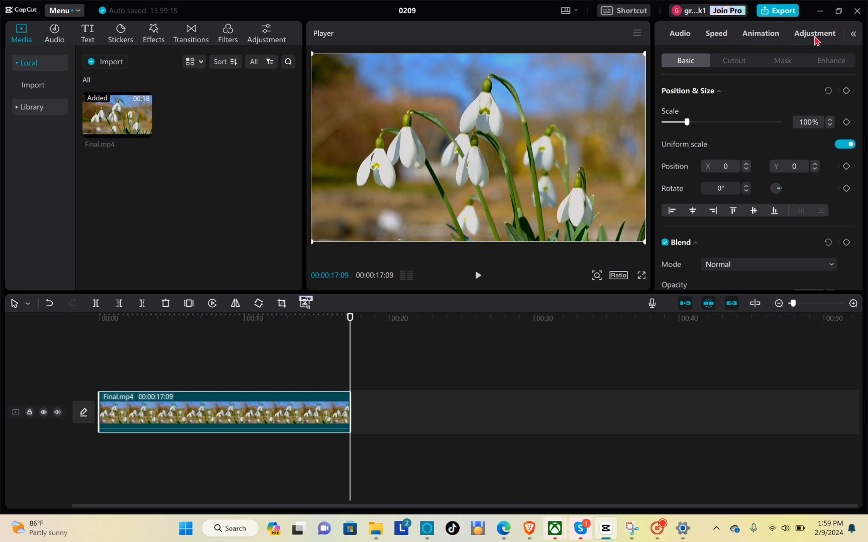
left_click(814, 35)
scroll(736, 174, "down", 5)
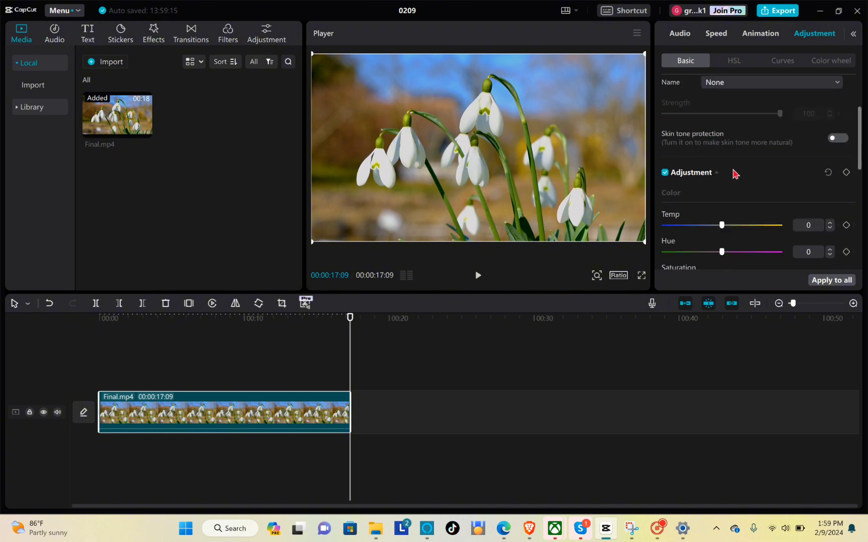
scroll(733, 173, "up", 3)
scroll(732, 173, "down", 1)
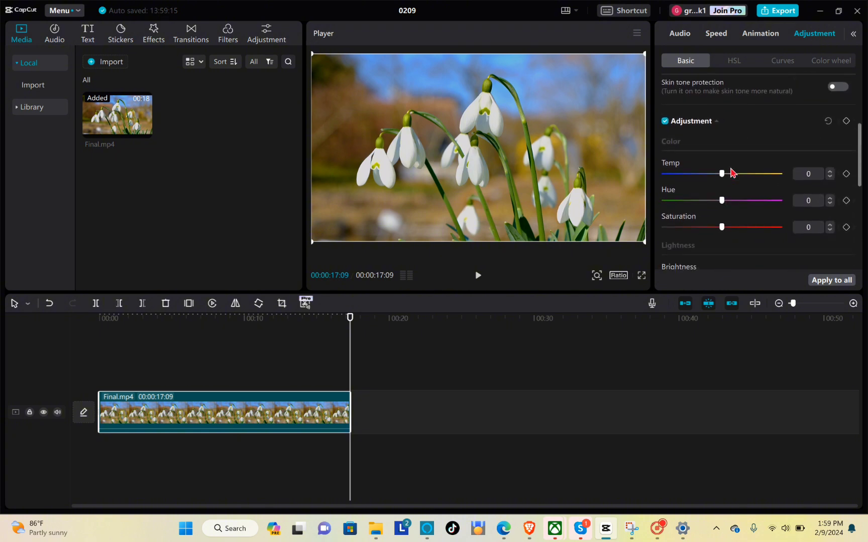
scroll(732, 173, "down", 1)
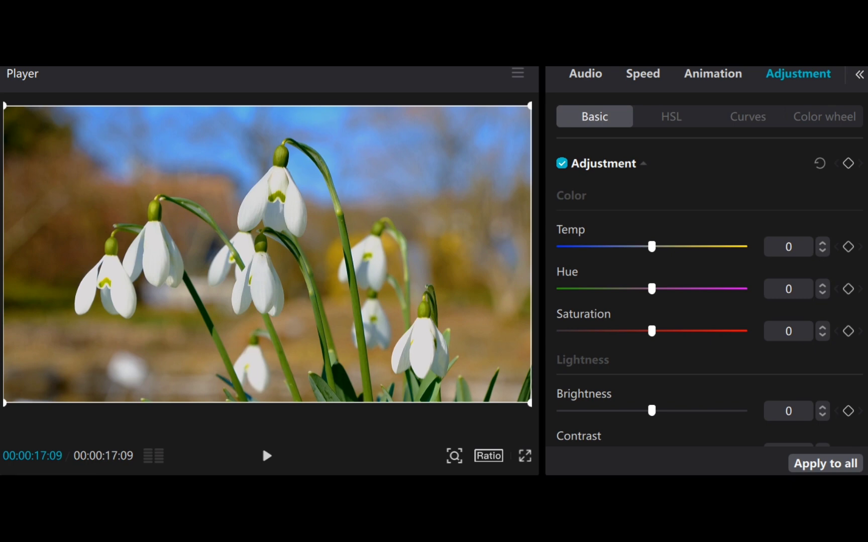
- Return the playhead to the start of the flower clip and warm its temperature to 43
left_click_drag(417, 512, 3, 512)
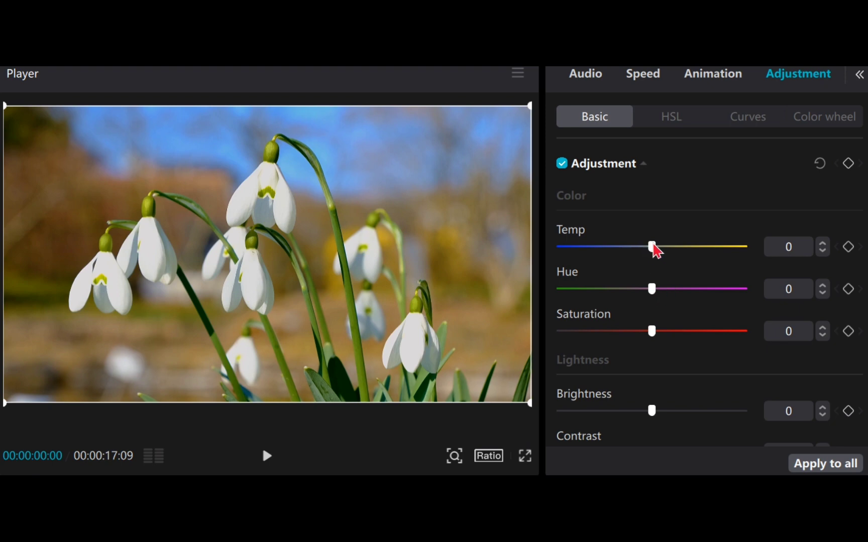
left_click_drag(648, 245, 726, 287)
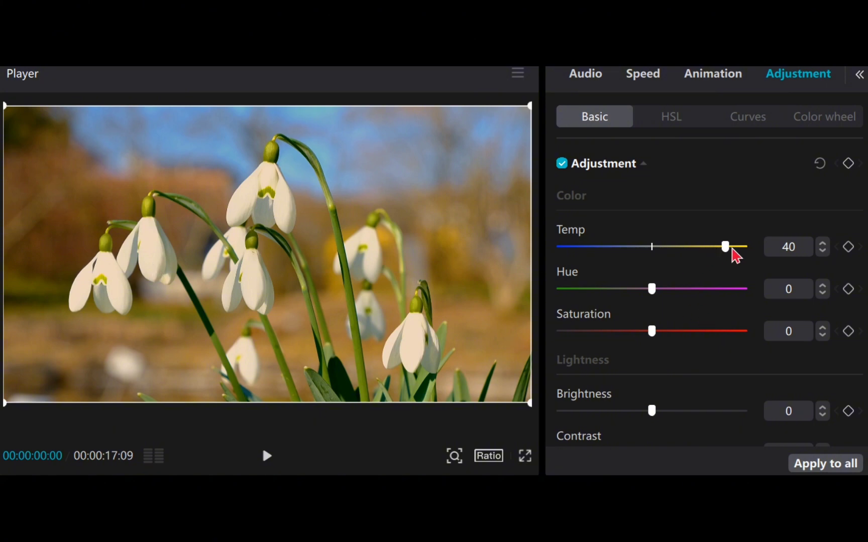
mouse_move(726, 248)
left_mouse_down()
mouse_move(646, 262)
mouse_move(733, 272)
mouse_move(737, 263)
mouse_move(727, 265)
left_mouse_up()
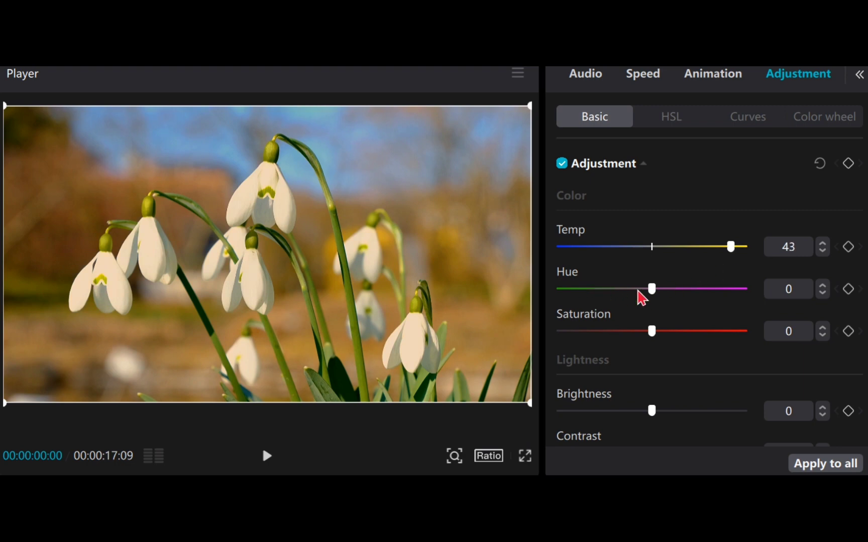
- Set the flower clip's hue to -14 and its saturation to 18
left_click_drag(654, 290, 655, 311)
left_click_drag(675, 313, 622, 308)
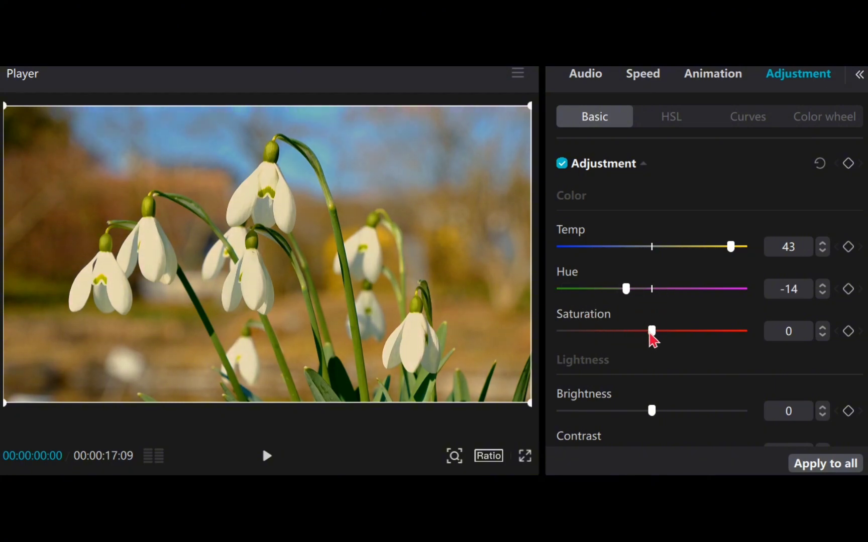
left_click_drag(653, 335, 715, 353)
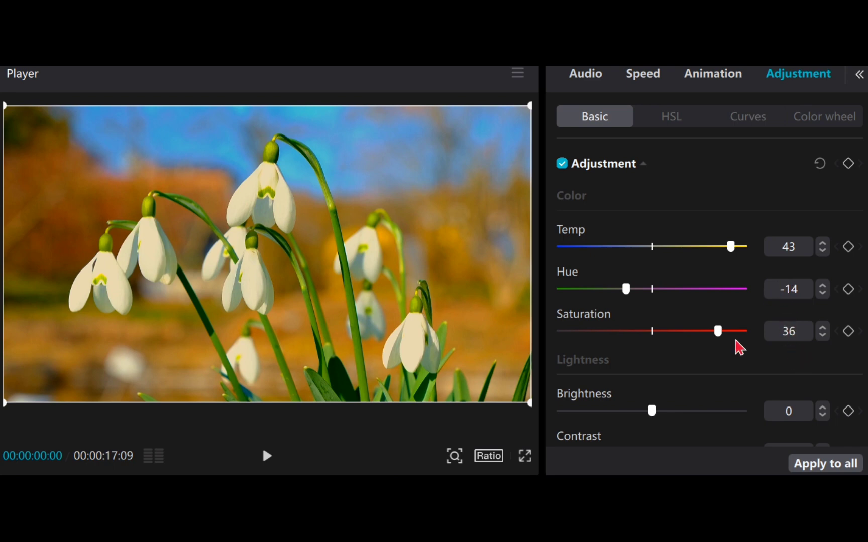
left_click_drag(717, 335, 683, 353)
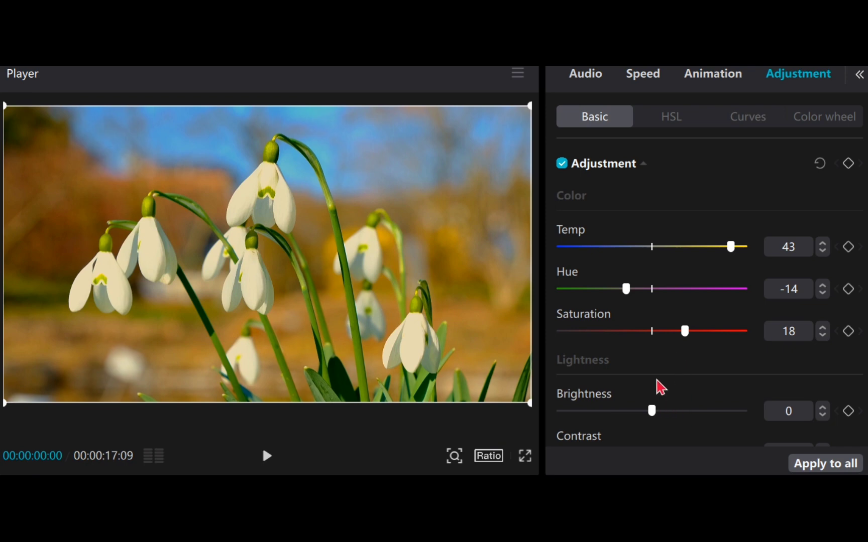
- Set the flower clip's brightness to 6 and, after trying negative contrast values, its contrast to 2
scroll(653, 353, "down", 4)
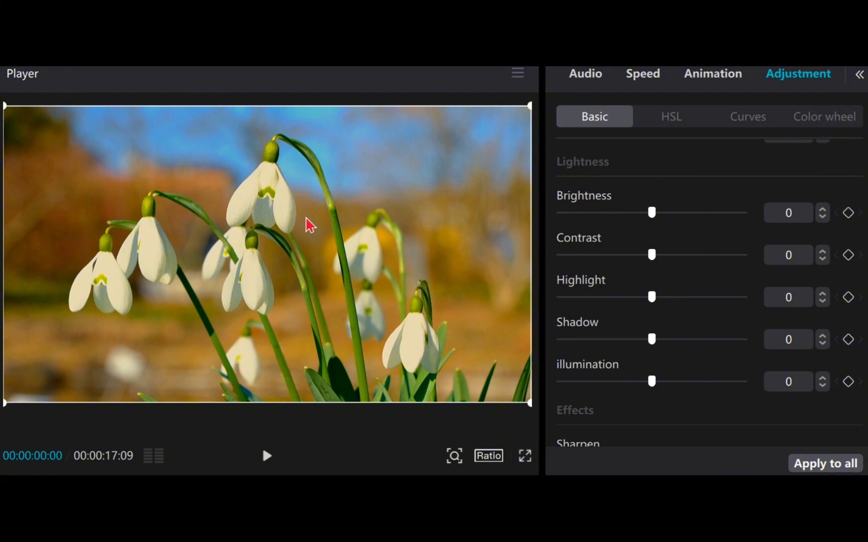
left_click_drag(650, 215, 660, 238)
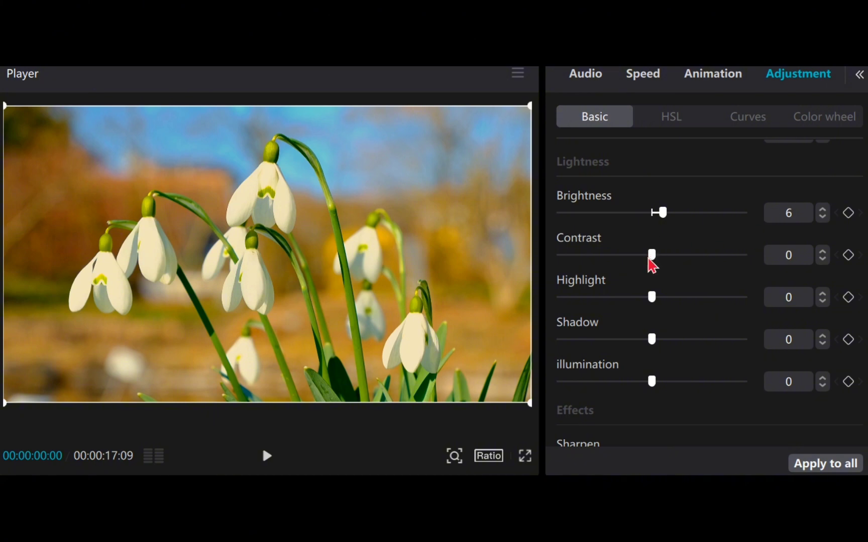
left_click_drag(651, 254, 566, 271)
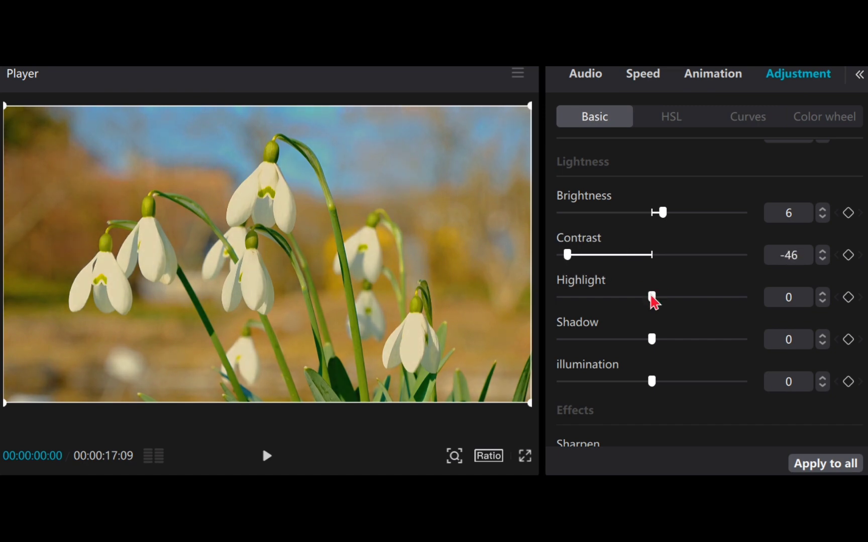
mouse_move(651, 296)
left_mouse_down()
mouse_move(701, 300)
mouse_move(612, 298)
mouse_move(651, 301)
left_mouse_up()
mouse_move(576, 261)
left_mouse_down()
mouse_move(641, 265)
mouse_move(593, 260)
left_mouse_up()
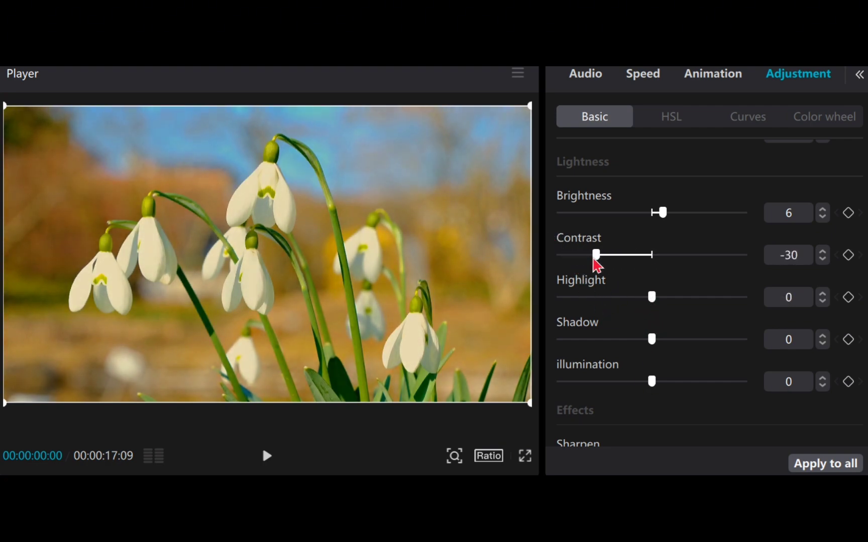
mouse_move(655, 383)
left_mouse_down()
mouse_move(598, 382)
mouse_move(712, 374)
mouse_move(653, 382)
left_mouse_up()
left_click_drag(601, 257, 651, 289)
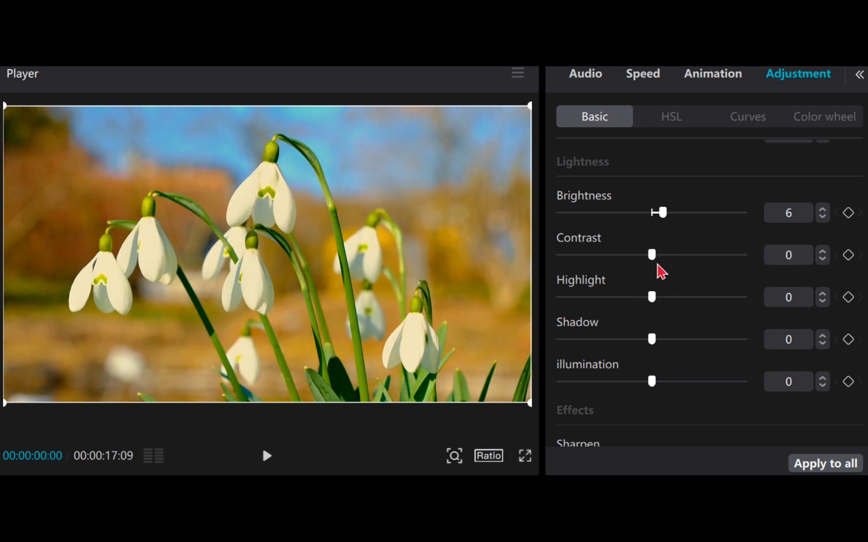
left_click(822, 251)
- Set the flower clip's highlight to -14 and its shadow to 5
left_click_drag(653, 300, 625, 320)
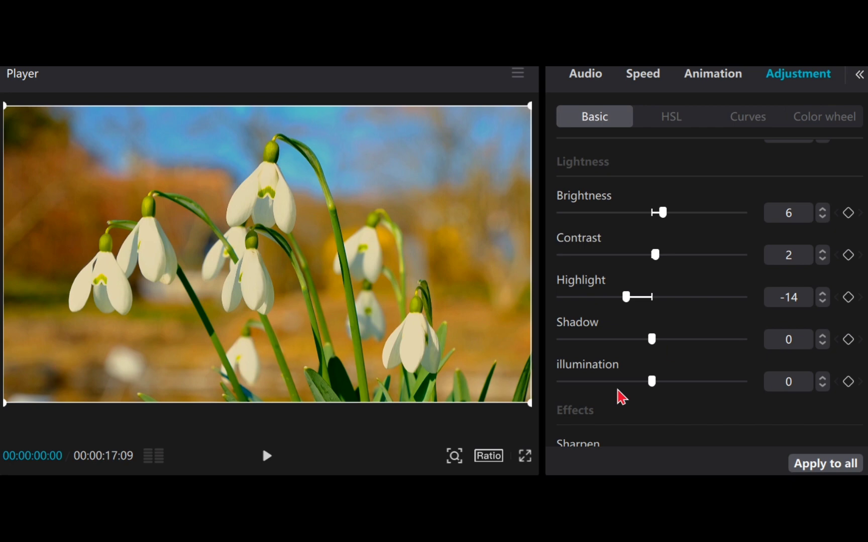
left_click_drag(655, 343, 655, 387)
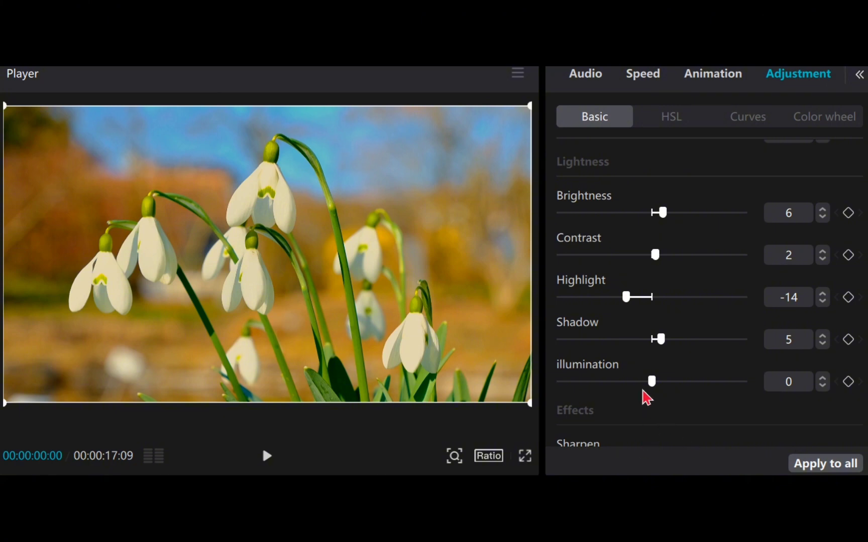
- Set the flower clip's illumination to -5 and play a few seconds of the clip to preview the grade
mouse_move(656, 390)
left_mouse_down()
mouse_move(733, 393)
mouse_move(531, 397)
mouse_move(692, 387)
mouse_move(813, 395)
mouse_move(626, 384)
mouse_move(678, 388)
mouse_move(643, 390)
left_mouse_up()
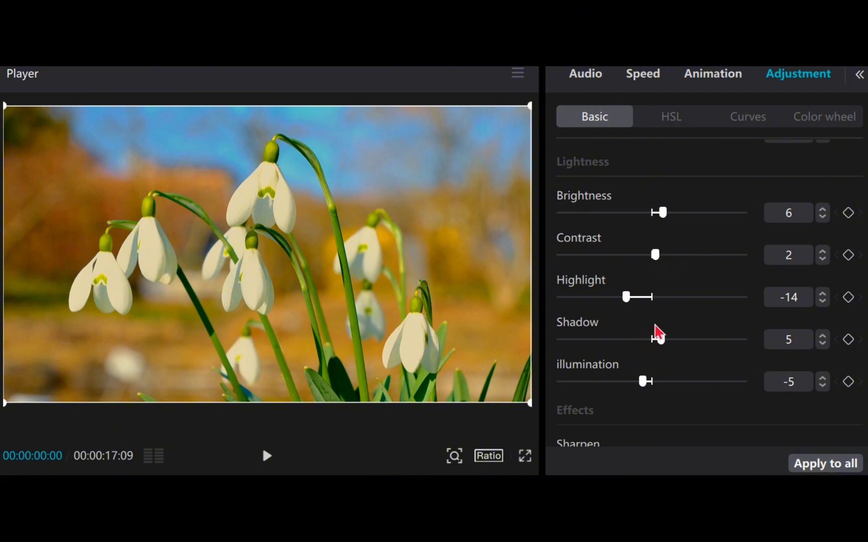
left_click(266, 457)
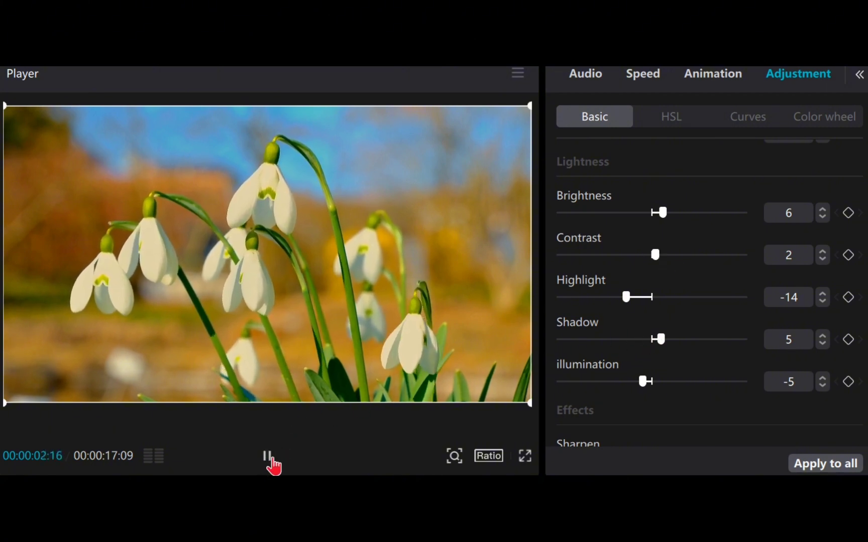
left_click(263, 456)
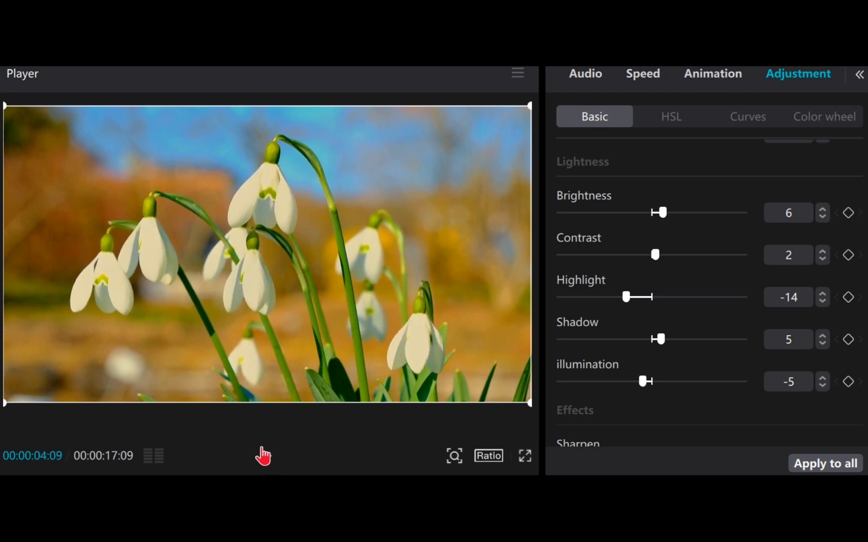
- Try the sharpen effect at 36 on the flower clip, then reduce it to 9
scroll(657, 350, "down", 3)
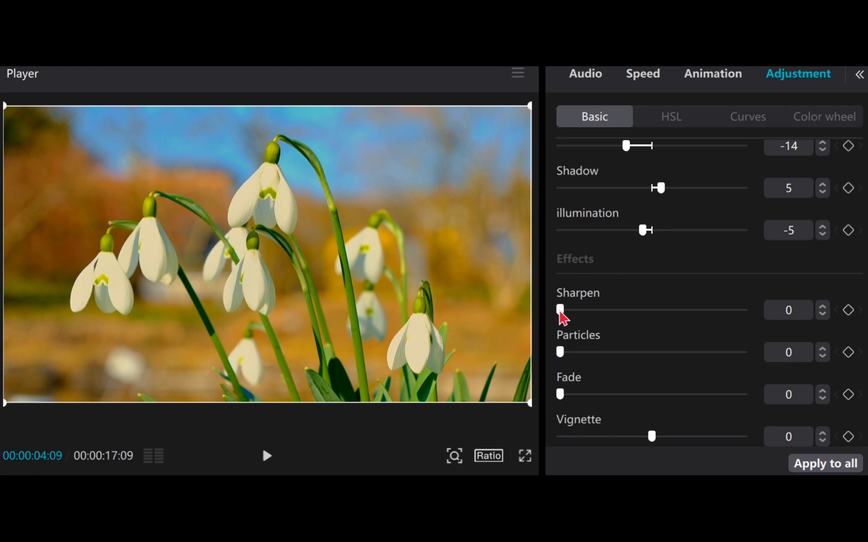
left_click_drag(561, 317, 632, 338)
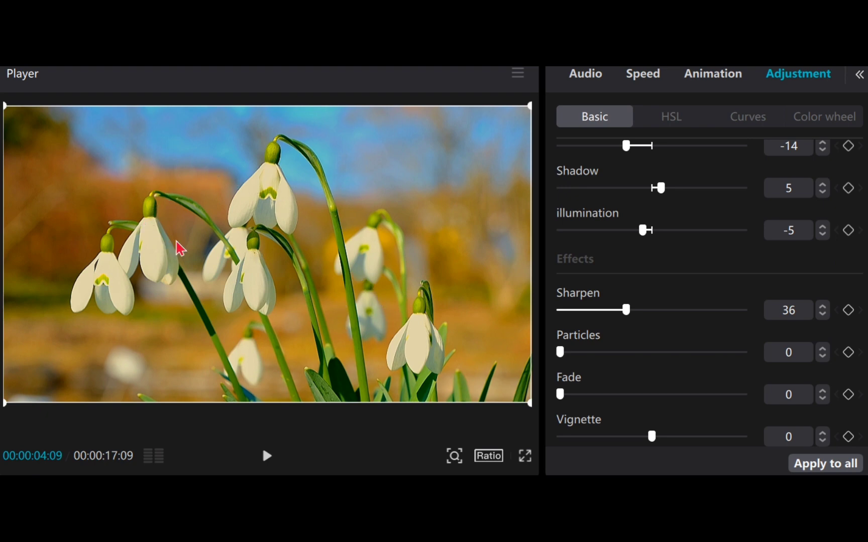
left_click_drag(630, 317, 575, 318)
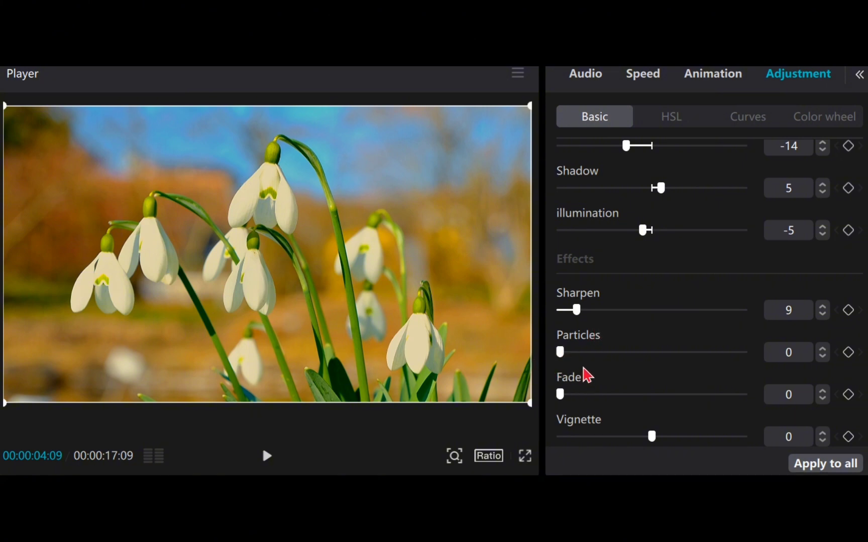
- Try the particles effect at 100 on the flower clip, preview it in playback, and return to the clip's start
left_click_drag(562, 353, 846, 377)
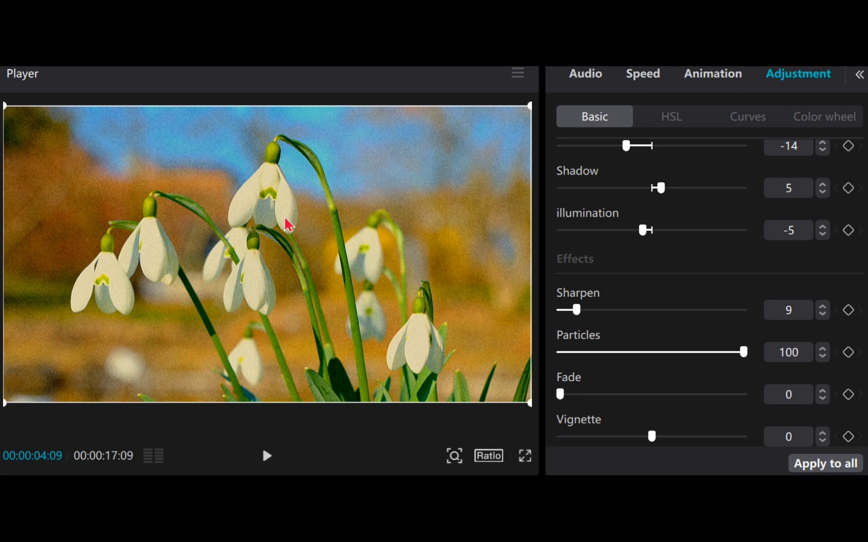
left_click(270, 453)
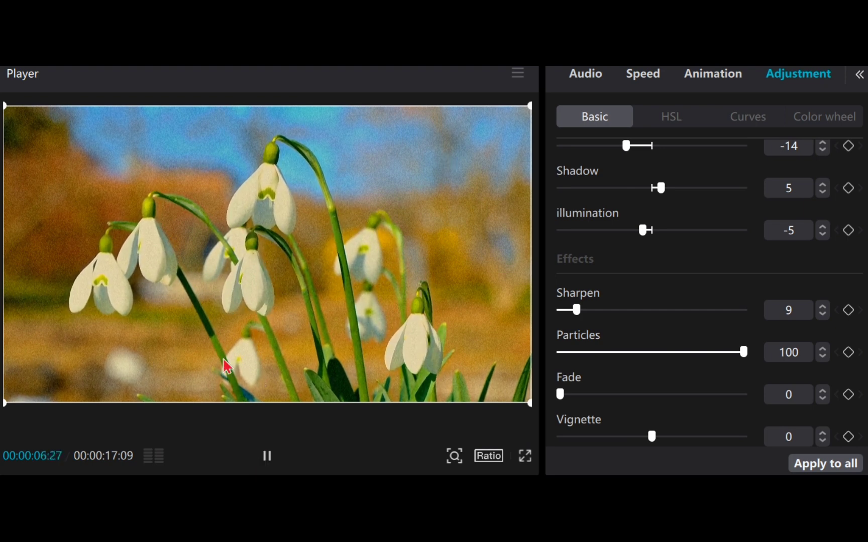
left_click(267, 457)
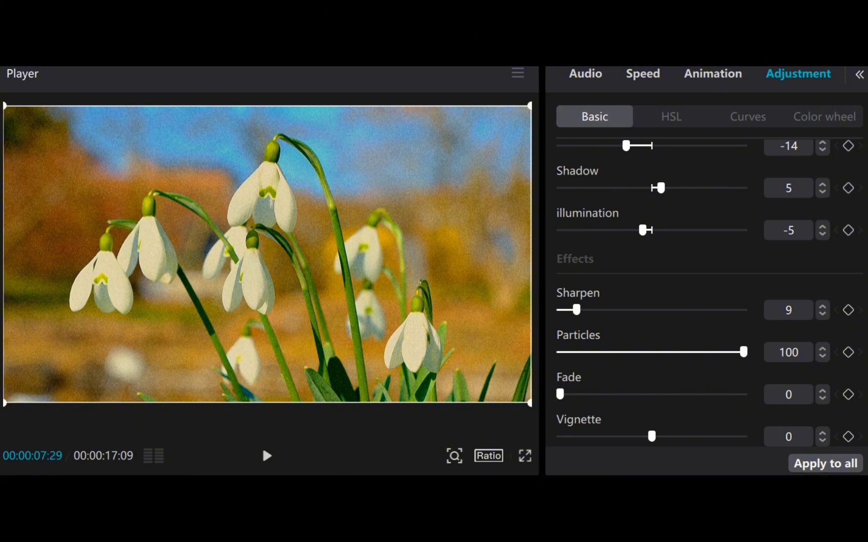
key("Home")
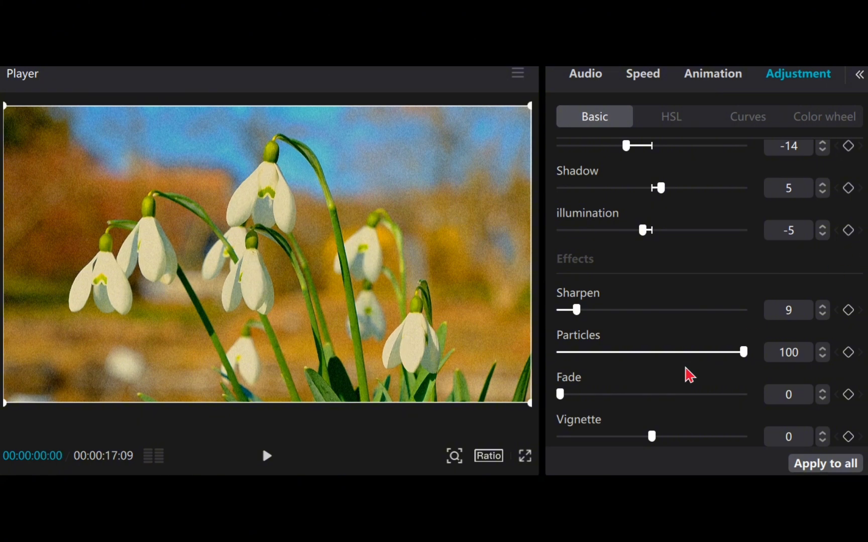
- Lower the flower clip's particles effect to 9
left_click_drag(745, 353, 540, 391)
left_click(596, 396)
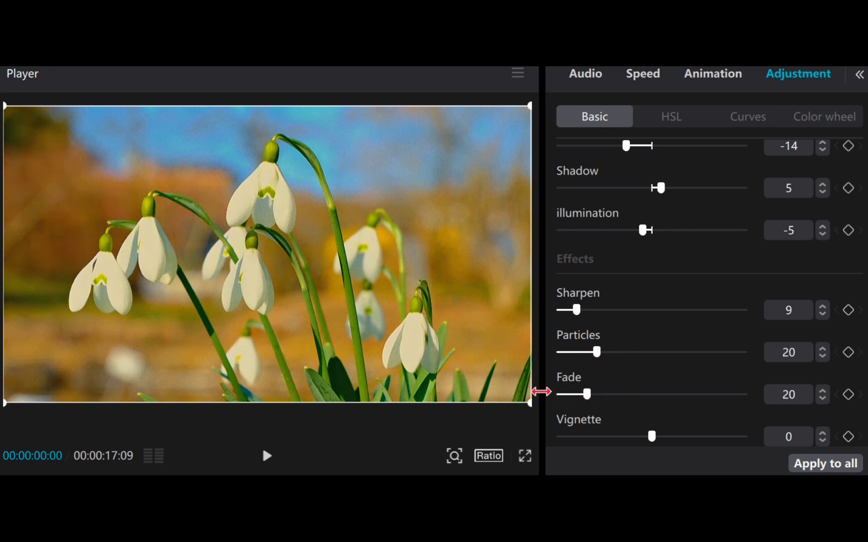
left_click_drag(596, 355, 582, 369)
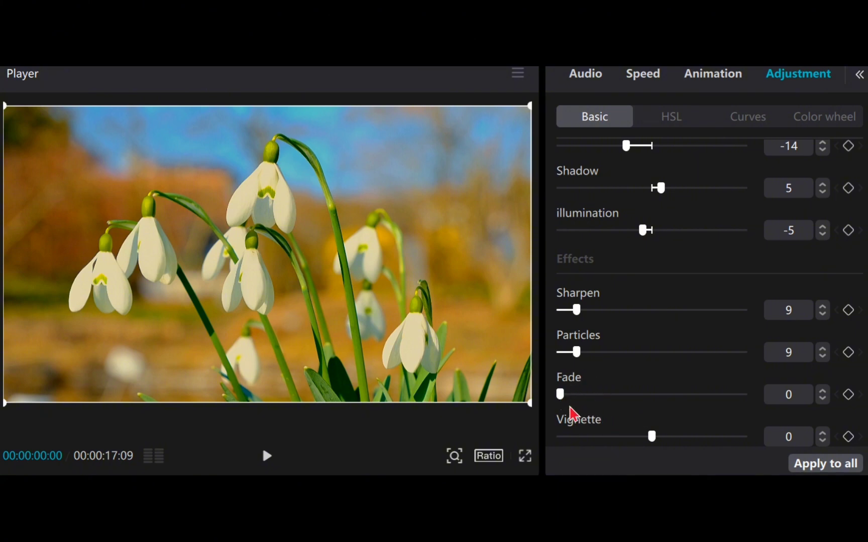
- Set the flower clip's fade to 7, preview it briefly in playback, and return to the clip's start
left_click_drag(562, 397, 512, 440)
left_click_drag(560, 396, 573, 421)
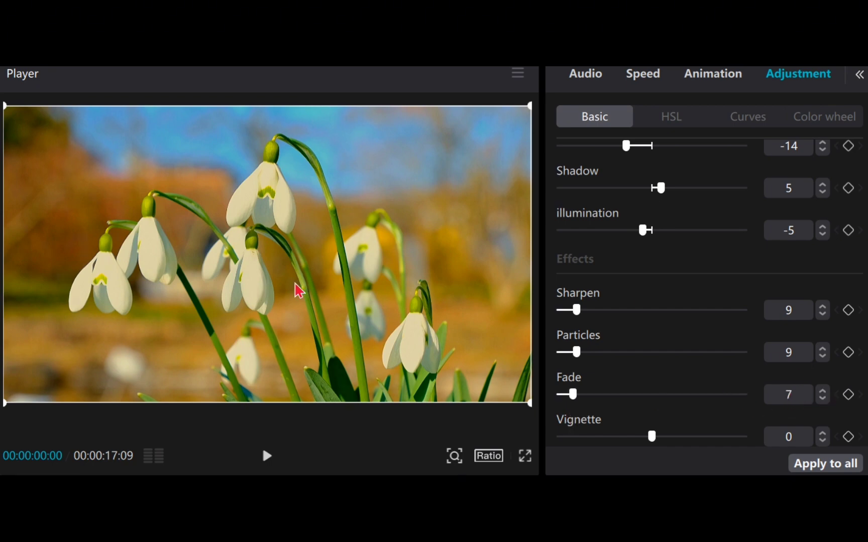
left_click(268, 456)
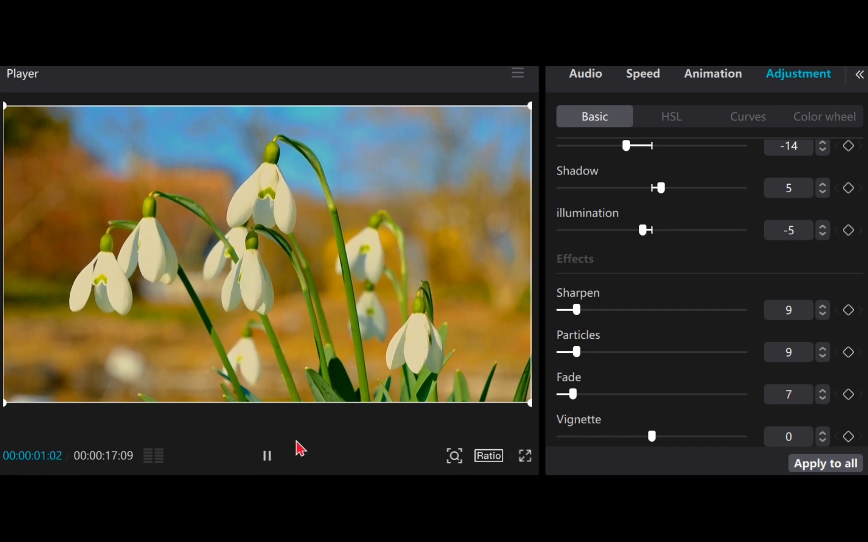
left_click(268, 457)
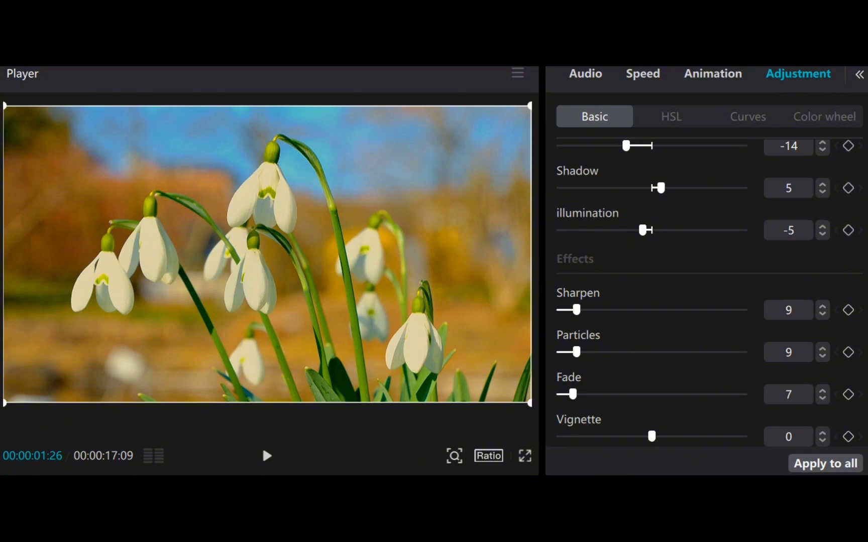
key("Home")
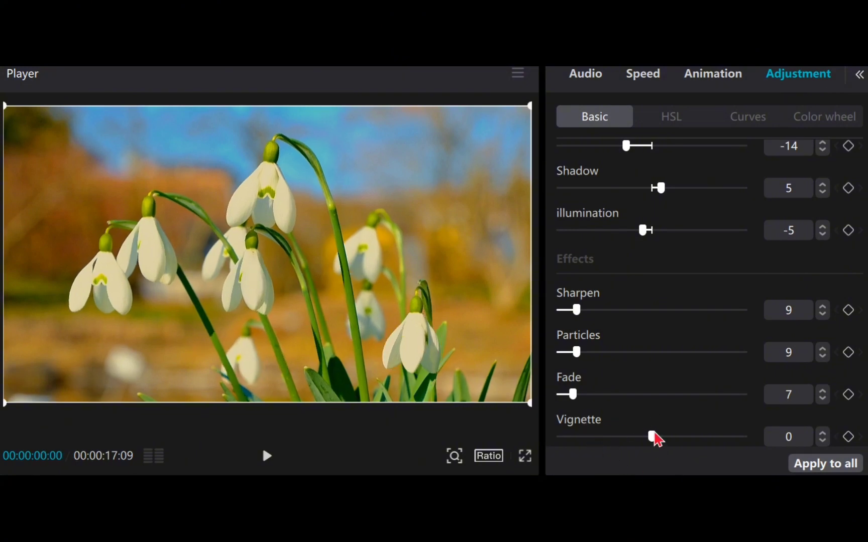
- Set the flower clip's vignette to 16, preview it briefly in playback, and return to the clip's start
left_click_drag(654, 439, 602, 453)
left_click_drag(603, 449, 680, 449)
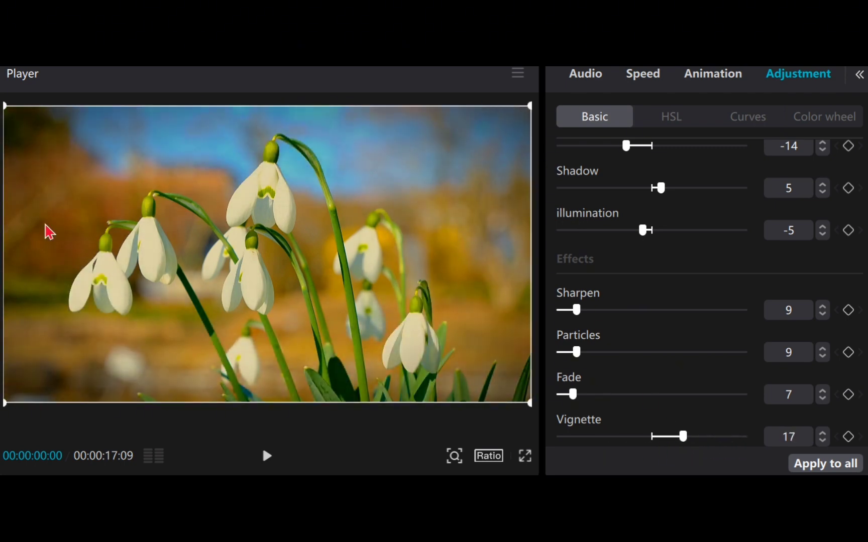
left_click_drag(682, 436, 682, 456)
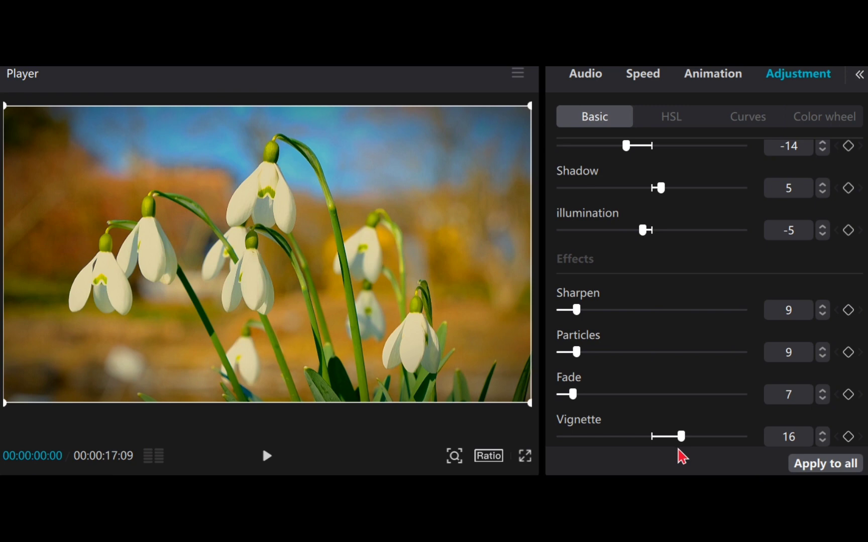
left_click(267, 456)
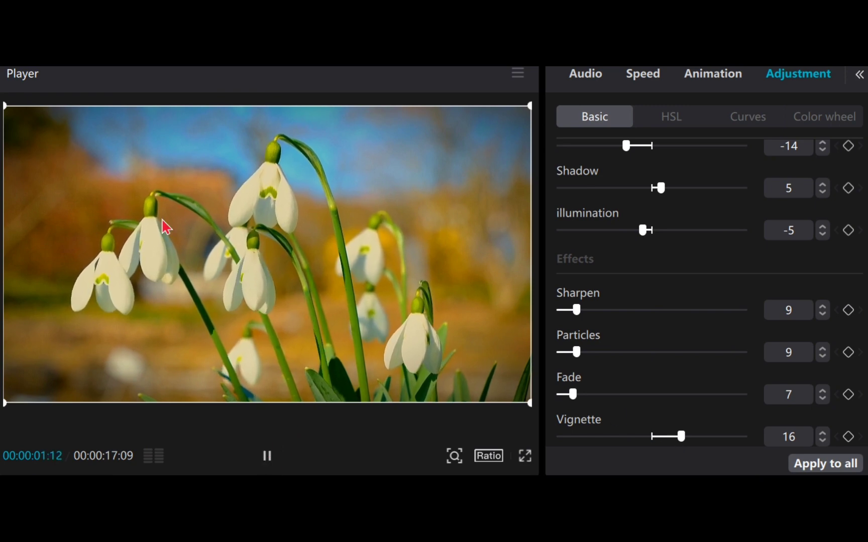
left_click(266, 456)
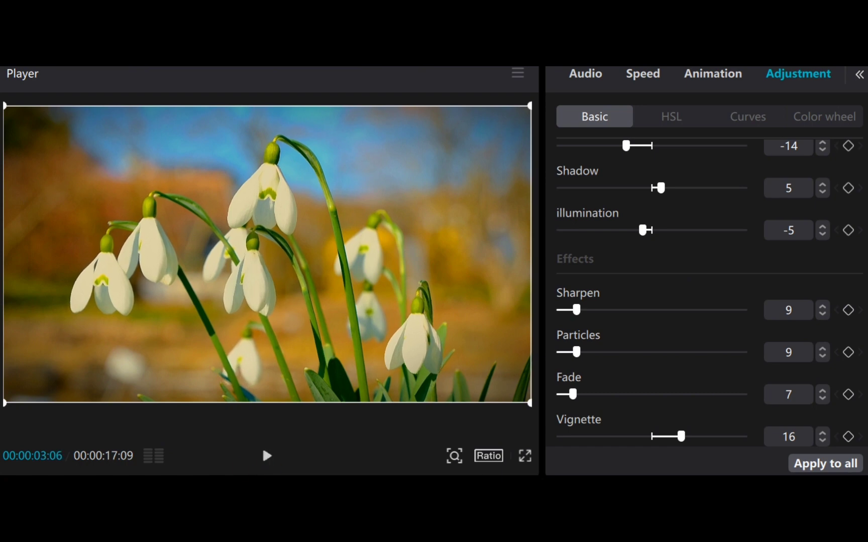
key("Home")
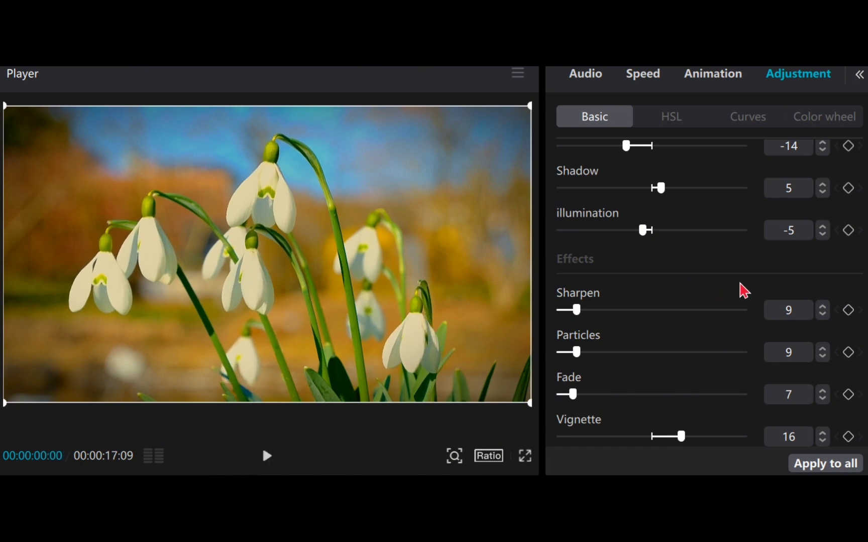
- Adjust the saturation and brightness of the flower clip's red range in the HSL settings
left_click(670, 123)
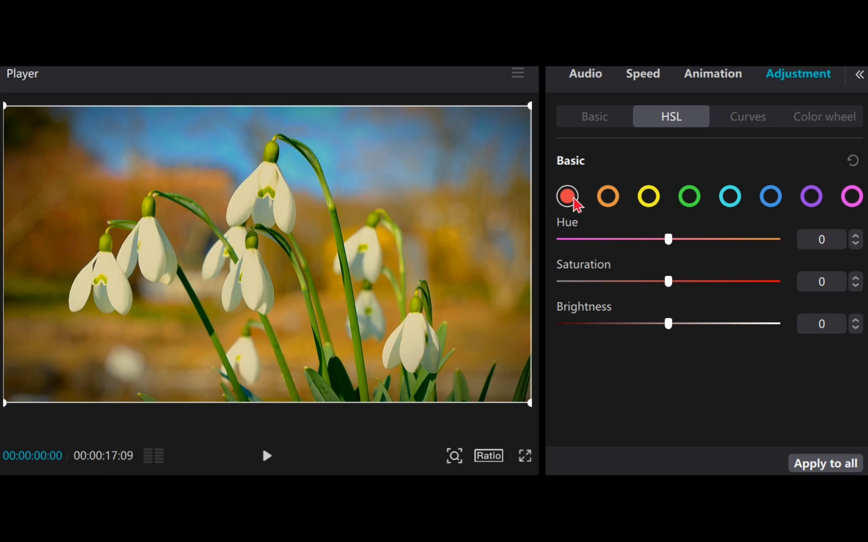
mouse_move(670, 242)
left_mouse_down()
mouse_move(732, 245)
mouse_move(523, 275)
mouse_move(766, 254)
mouse_move(469, 253)
mouse_move(678, 242)
mouse_move(670, 246)
left_mouse_up()
left_click_drag(669, 282, 617, 282)
left_click_drag(619, 321, 662, 280)
mouse_move(670, 324)
left_mouse_down()
mouse_move(754, 325)
mouse_move(684, 352)
mouse_move(633, 339)
mouse_move(676, 334)
mouse_move(665, 329)
left_mouse_up()
- Set the flower clip's orange range to hue -23, saturation 3 and brightness 13
left_click(608, 198)
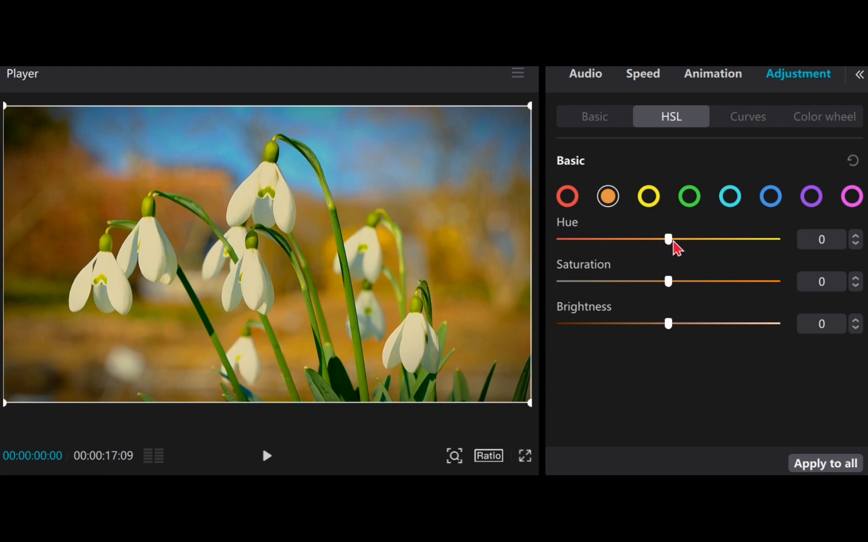
left_click_drag(669, 239, 644, 276)
mouse_move(676, 291)
left_mouse_down()
mouse_move(540, 325)
mouse_move(671, 326)
mouse_move(659, 319)
mouse_move(686, 287)
mouse_move(699, 288)
mouse_move(634, 302)
mouse_move(672, 302)
left_mouse_up()
left_click_drag(669, 326, 679, 348)
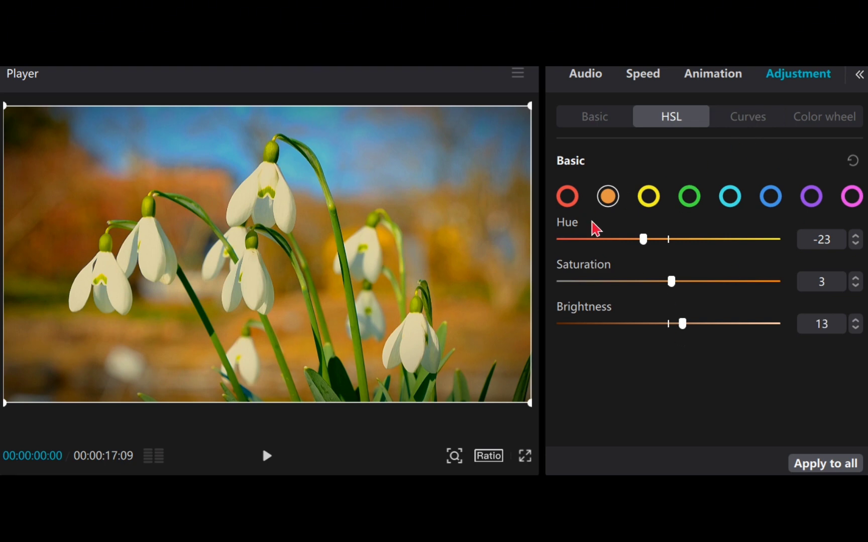
- Set the flower clip's yellow range to hue 10, saturation -20 and brightness 7
left_click(652, 197)
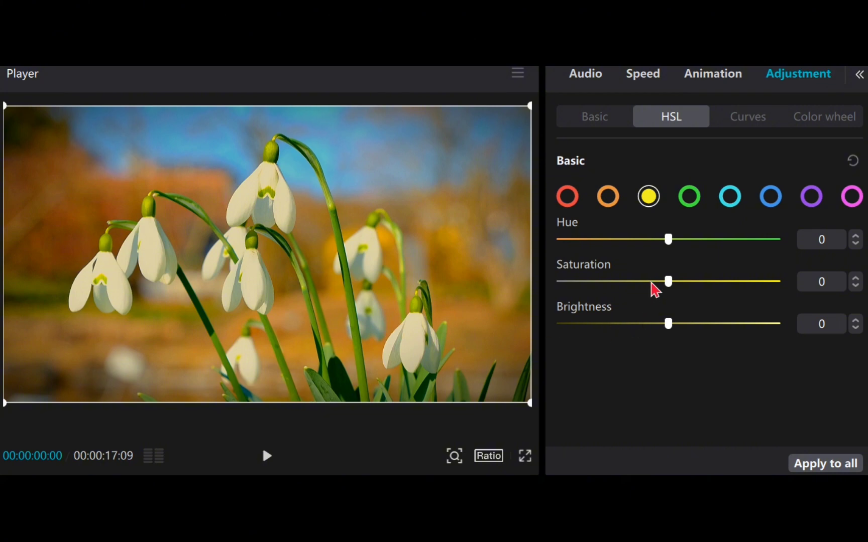
left_click_drag(671, 242, 680, 285)
left_click_drag(666, 283, 644, 290)
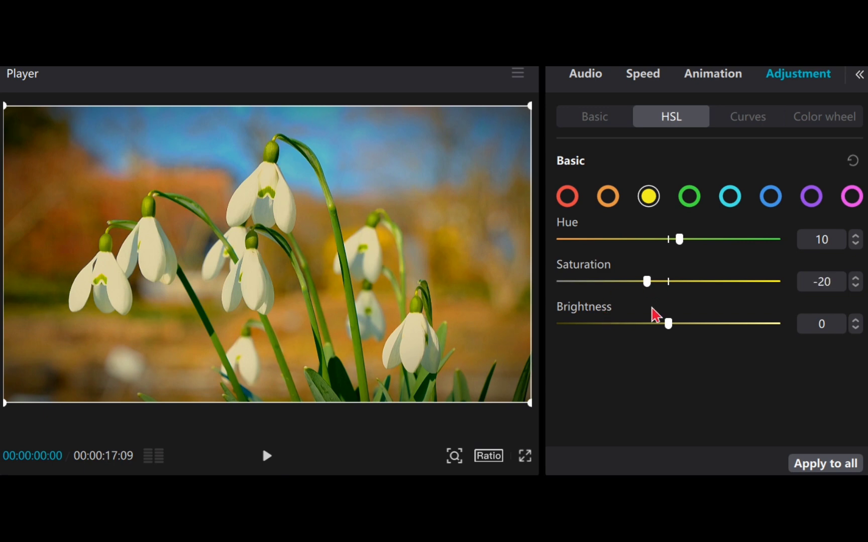
left_click_drag(671, 325, 684, 360)
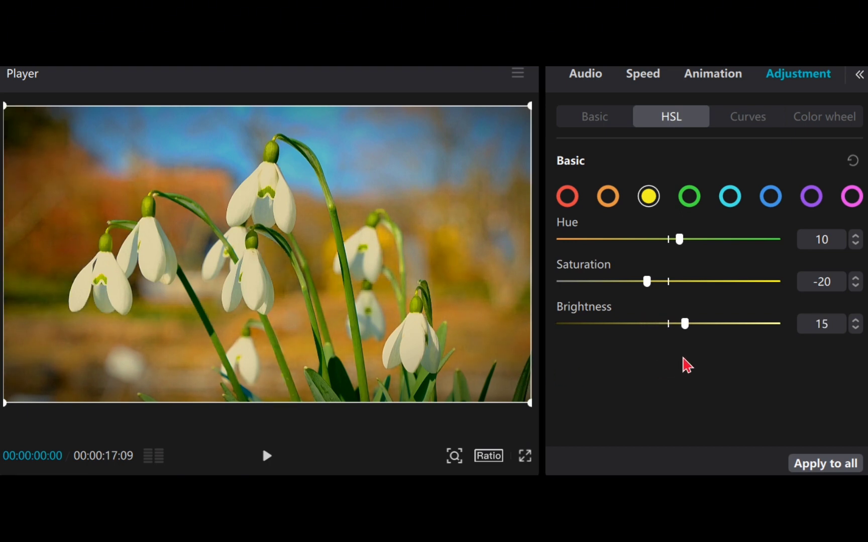
left_click(856, 327)
left_click(856, 328)
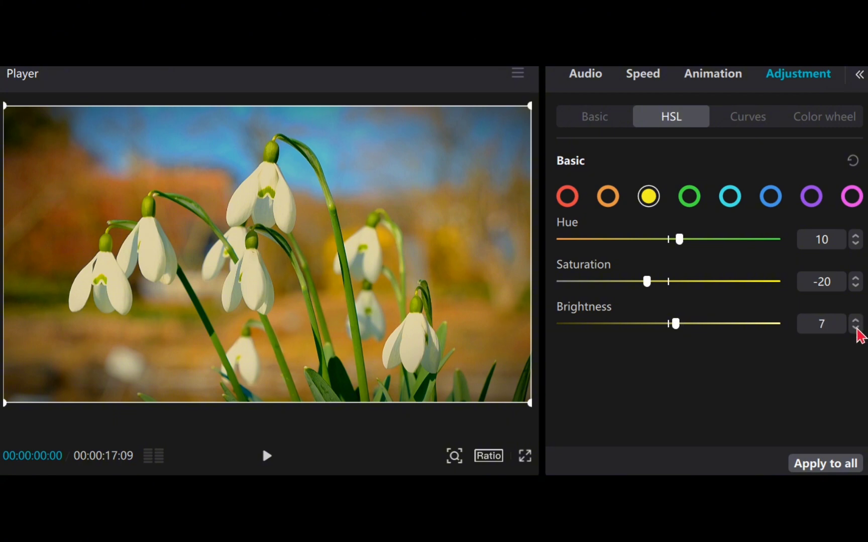
- Set the flower clip's green range to hue 31, saturation 19 and brightness -31
left_click(689, 199)
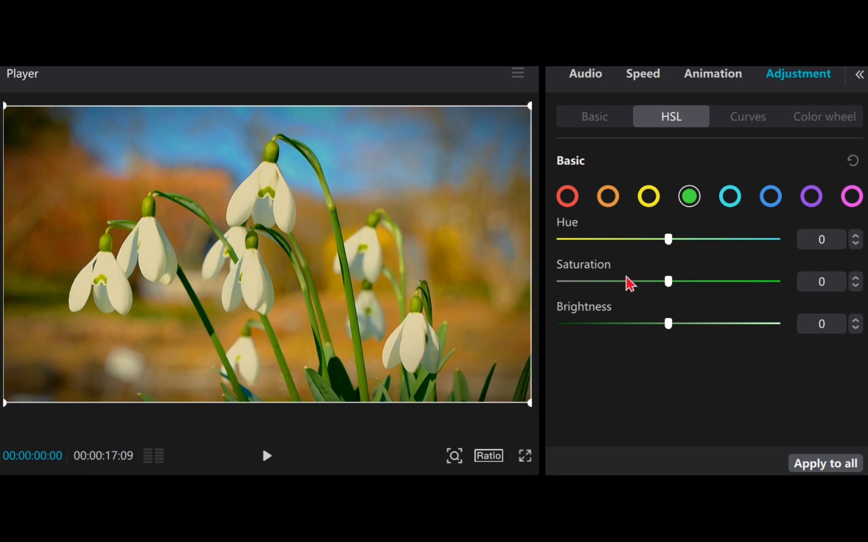
left_click_drag(668, 240, 698, 258)
left_click_drag(671, 284, 691, 302)
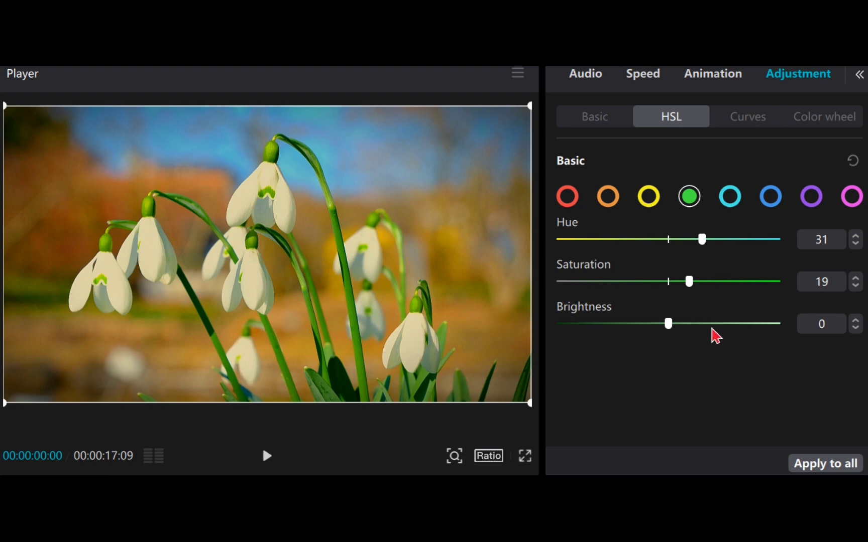
left_click_drag(670, 324, 634, 366)
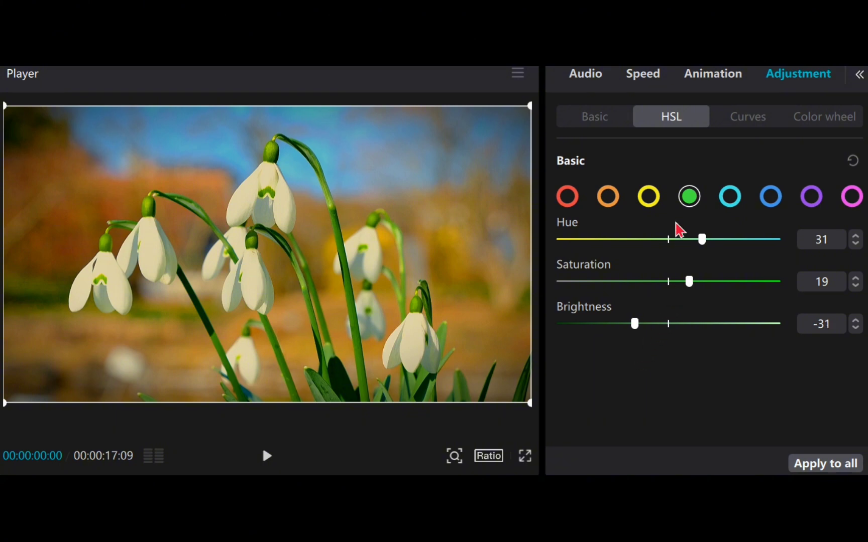
- Try the cyan range's hue at -20, return it to 0, and set the cyan brightness to -100
left_click(731, 197)
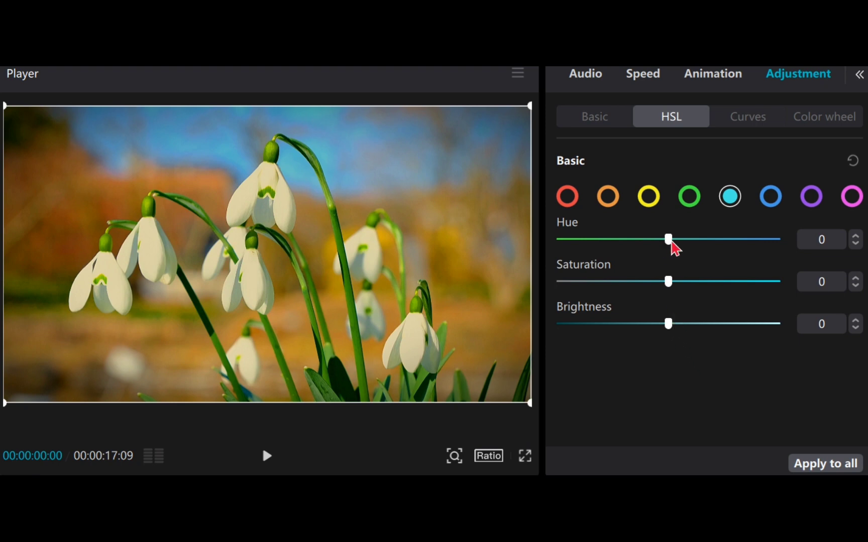
left_click_drag(676, 247, 647, 241)
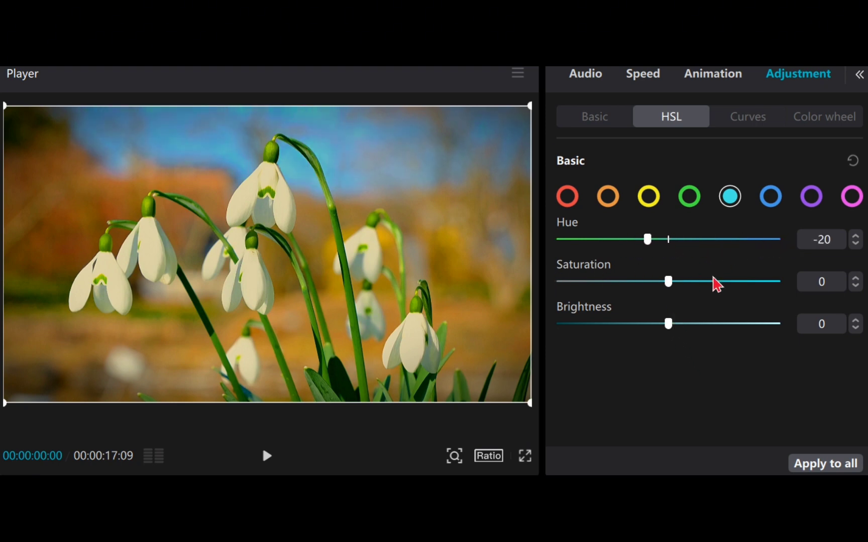
left_click_drag(717, 284, 663, 294)
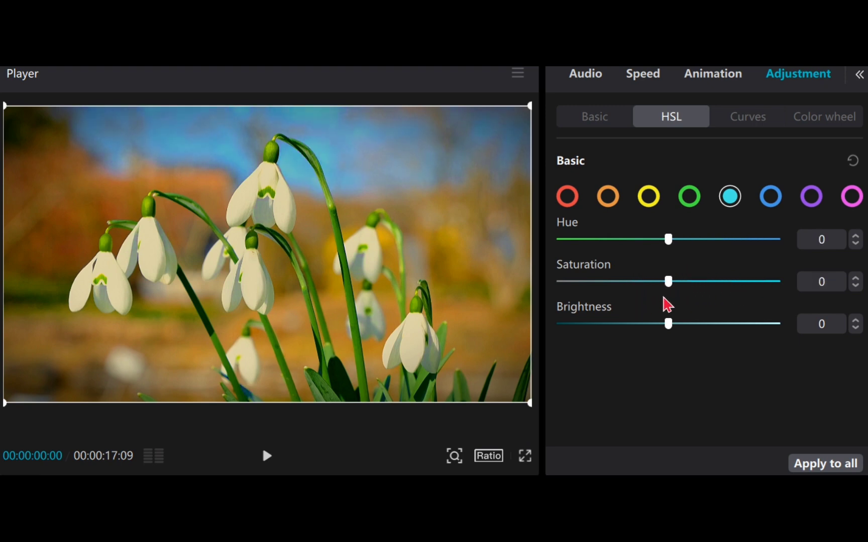
left_click_drag(673, 336, 458, 349)
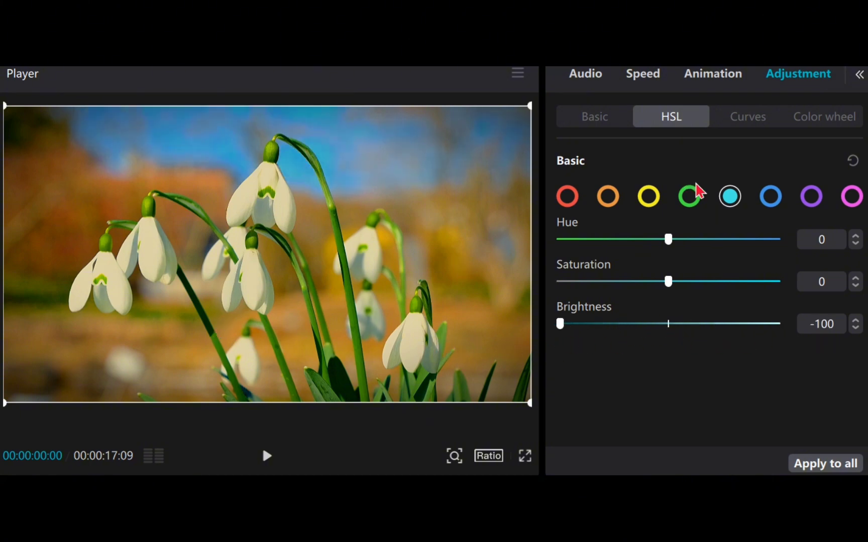
- Try strongly desaturating the flower clip's blue range, then settle on hue -3, saturation -38 and brightness 0
left_click(772, 202)
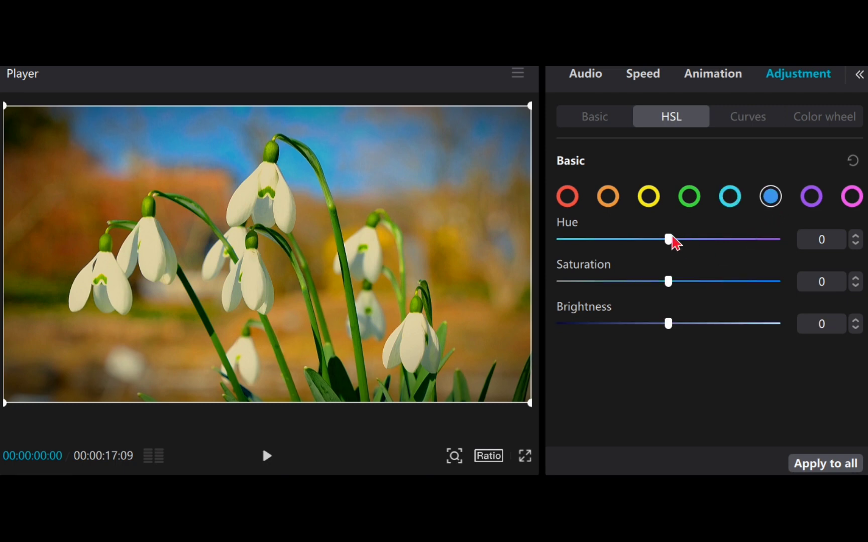
left_click_drag(672, 237, 551, 316)
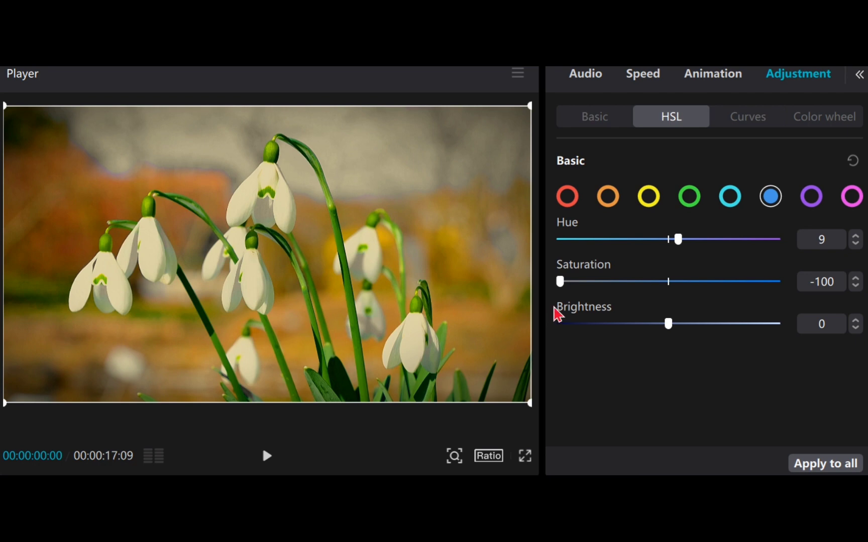
mouse_move(669, 321)
left_mouse_down()
mouse_move(746, 326)
mouse_move(657, 324)
left_mouse_up()
left_click_drag(526, 338, 669, 337)
left_click_drag(563, 284, 587, 294)
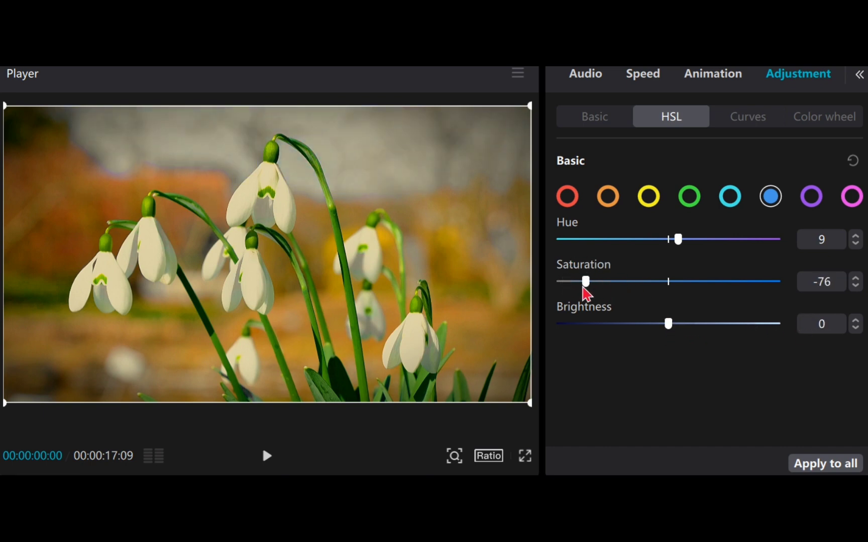
left_click_drag(684, 237, 665, 243)
left_click_drag(586, 283, 627, 289)
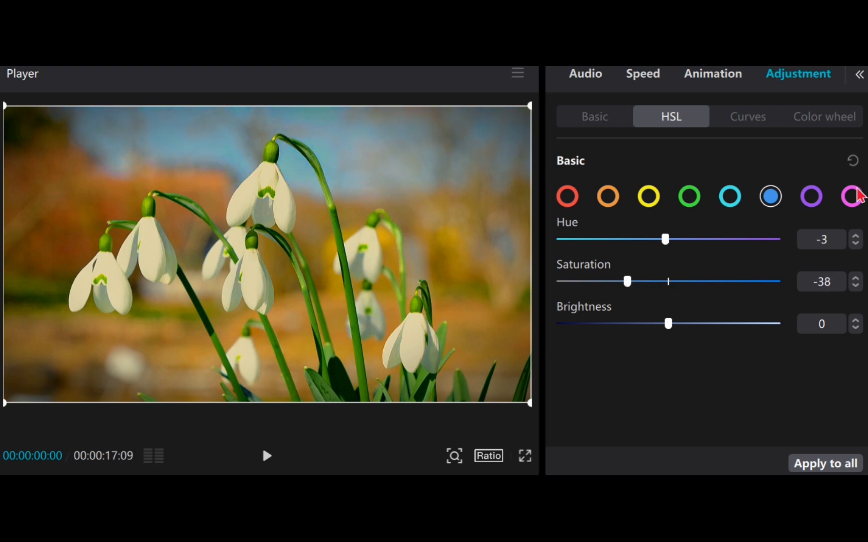
- Try HSL adjustments on the flower clip's purple range
left_click(811, 201)
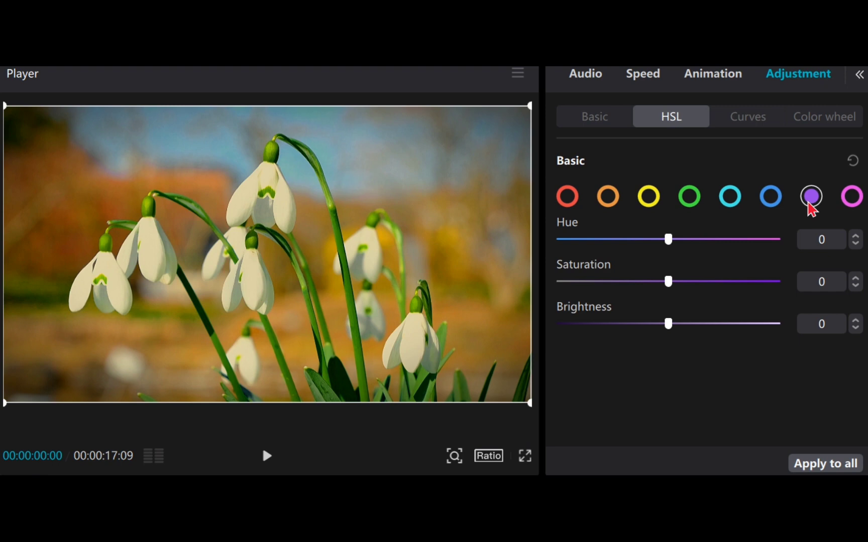
left_click_drag(669, 239, 616, 381)
left_click_drag(706, 373, 836, 361)
- Try the magenta range's saturation at 45 and brightness at -16, then reset both to 0
left_click(851, 198)
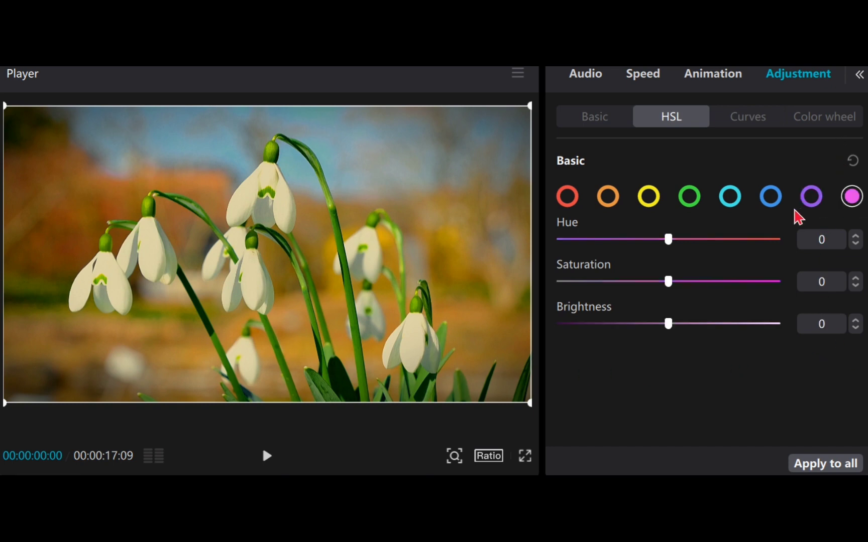
left_click_drag(668, 240, 703, 282)
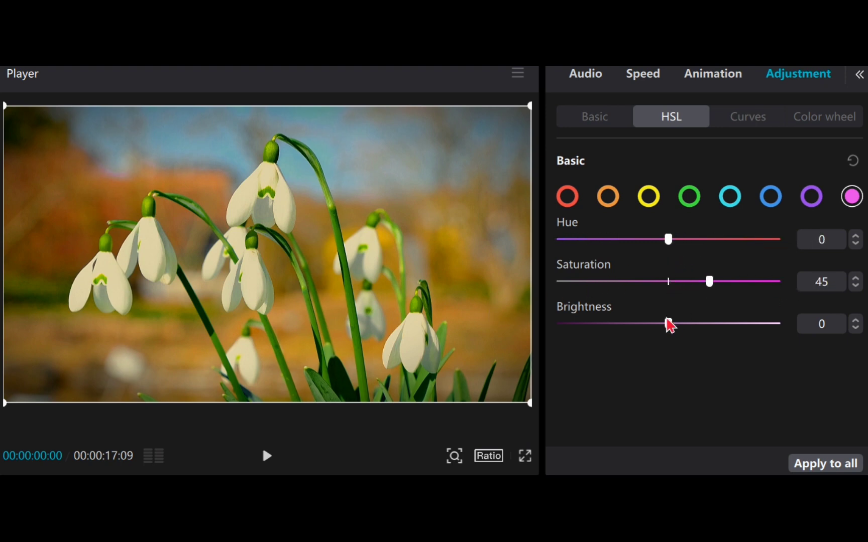
left_click_drag(669, 324, 651, 324)
left_click_drag(708, 282, 664, 294)
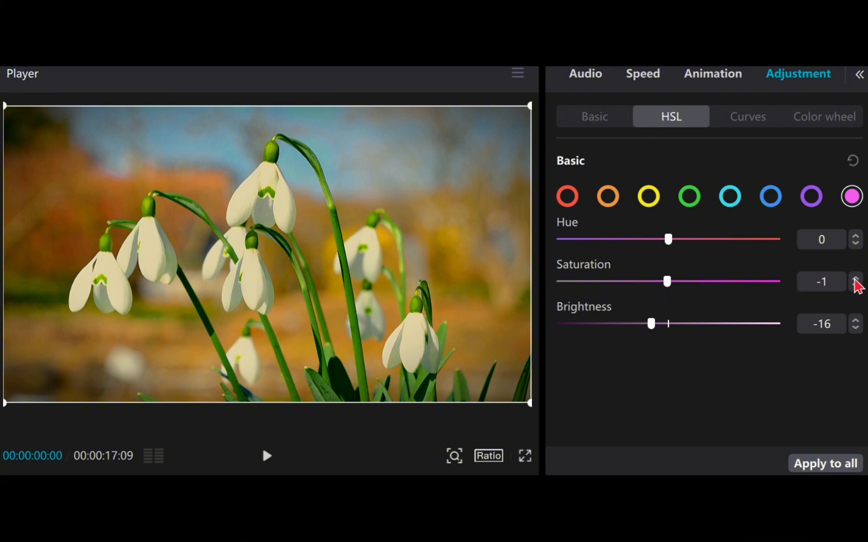
left_click(668, 324)
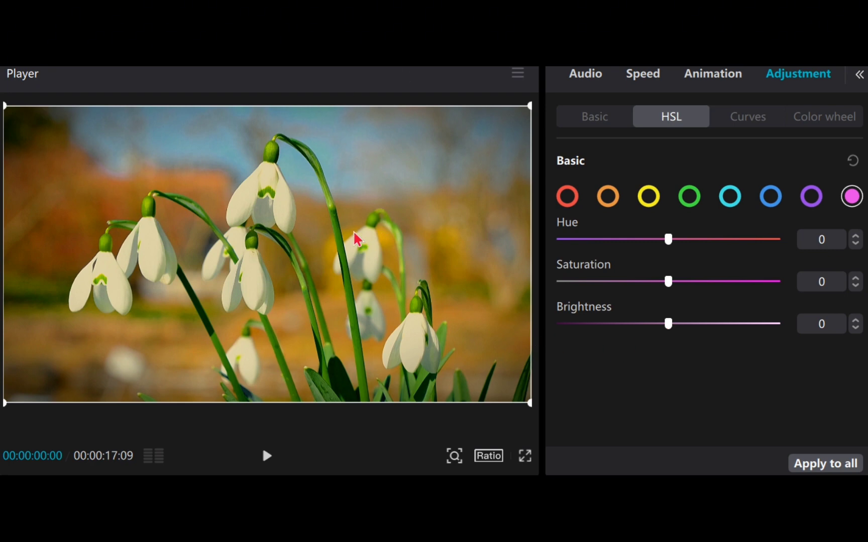
- Play the flower clip from its start to preview the HSL grade
left_click(266, 457)
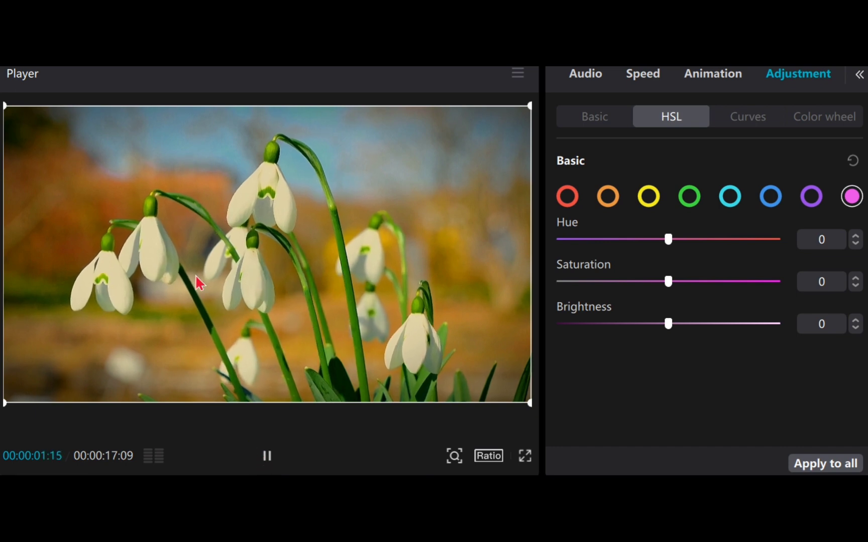